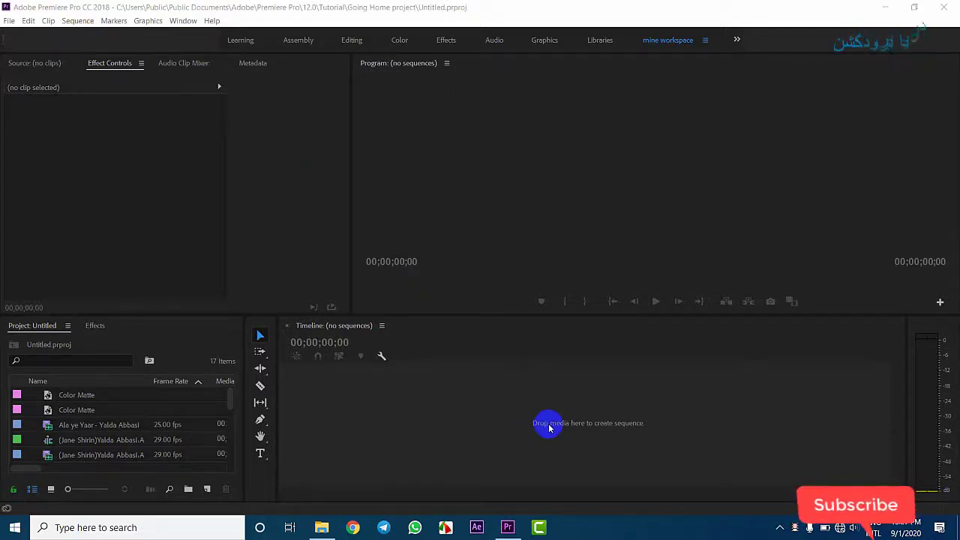
Create Sequence 03 from the HDV 720p25 preset (1280×720, 25 fps).
left_click(12, 20)
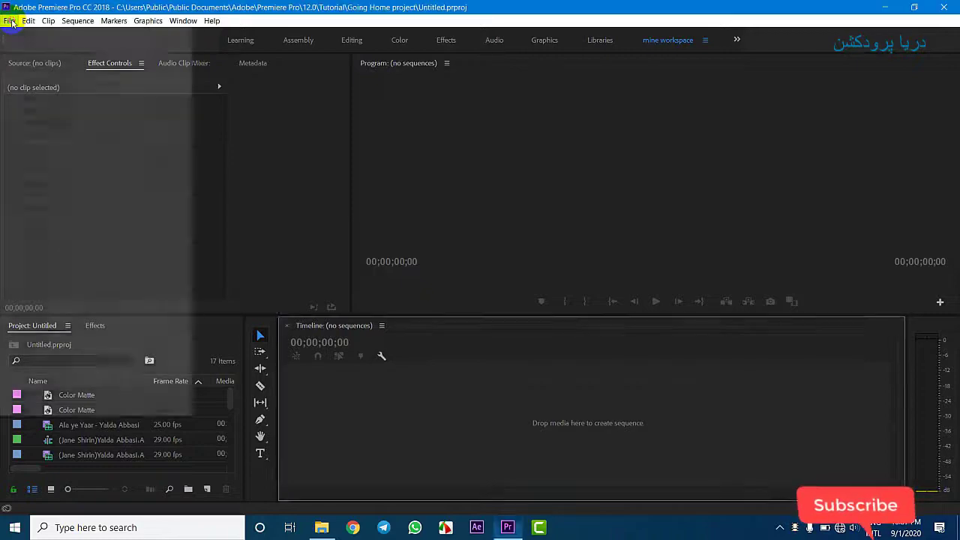
mouse_move(137, 39)
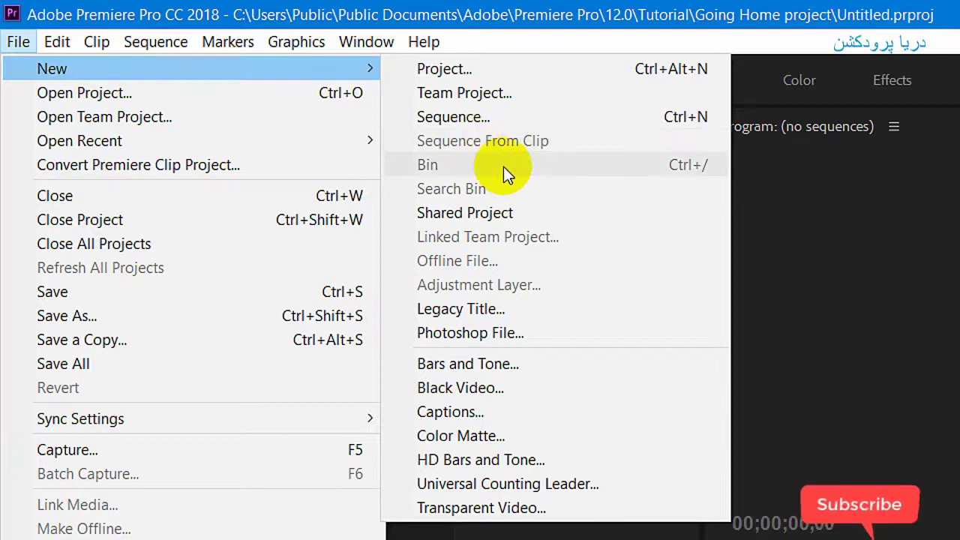
left_click(519, 116)
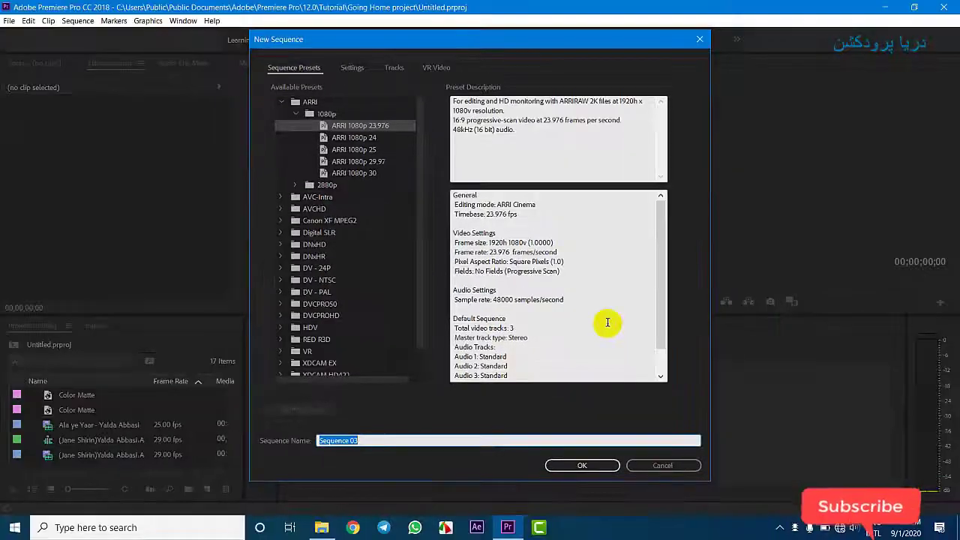
left_click(282, 101)
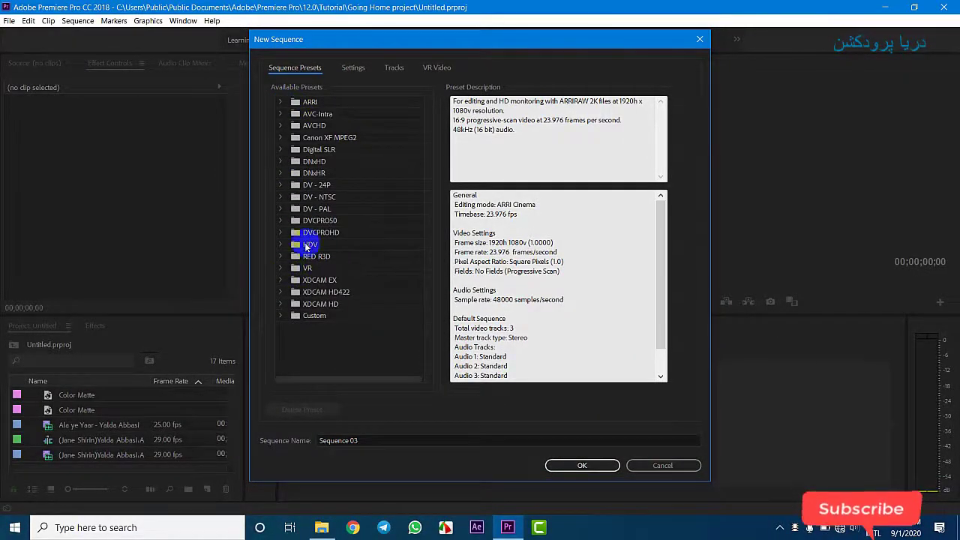
left_click(282, 246)
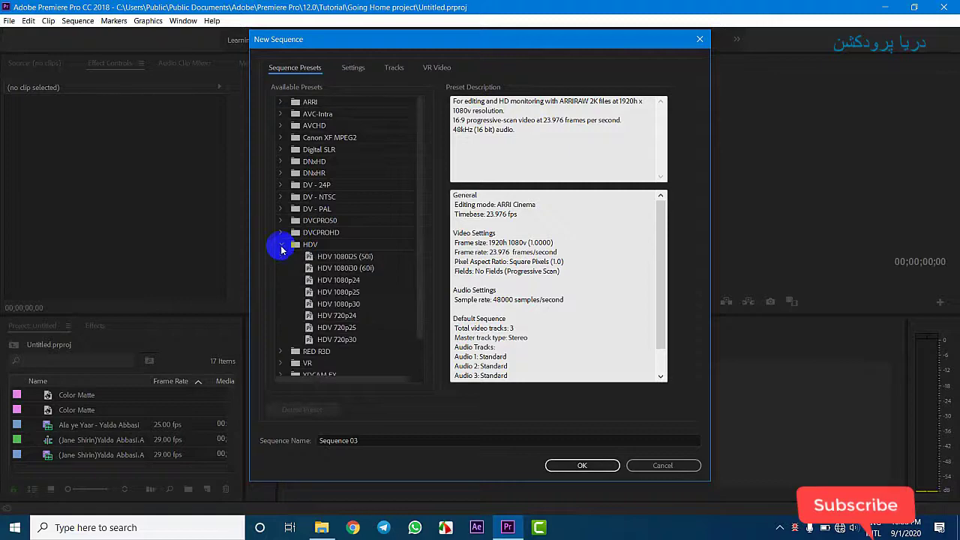
left_click(348, 328)
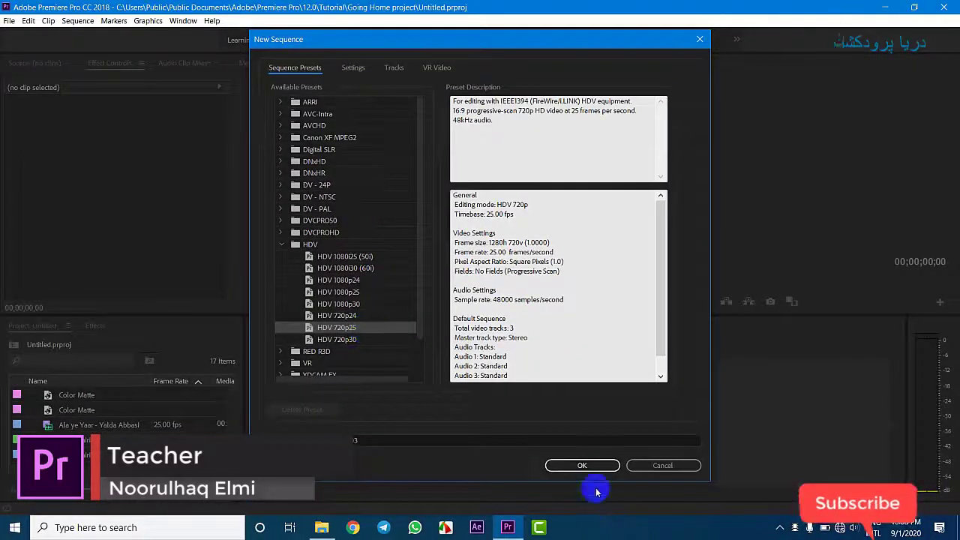
left_click(583, 466)
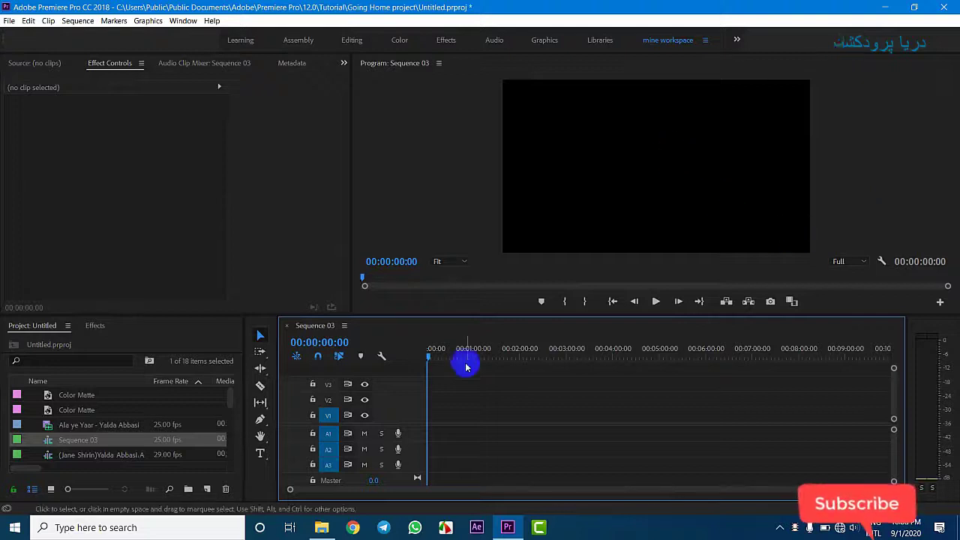
Import pr logo.png from the Pictures folder into the project bin.
left_click(22, 388)
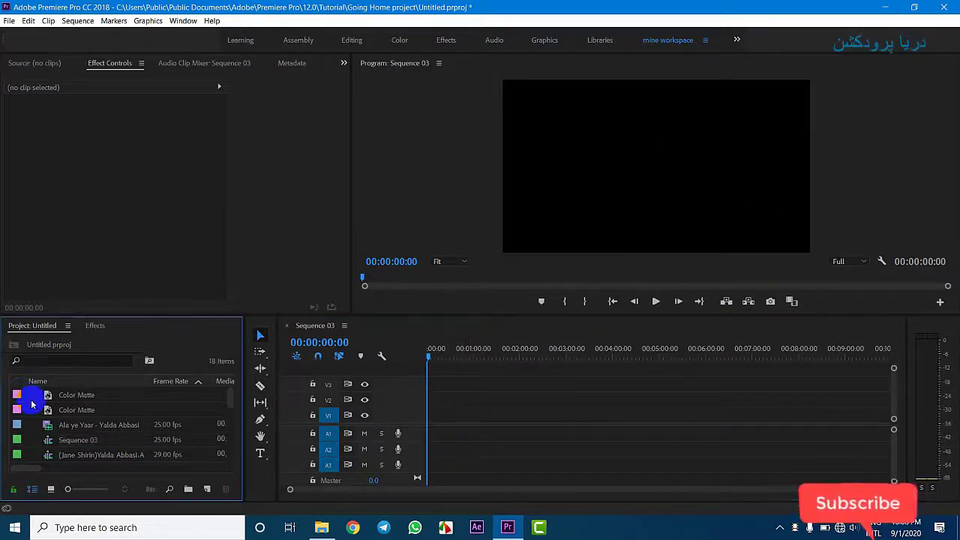
key("ctrl+i")
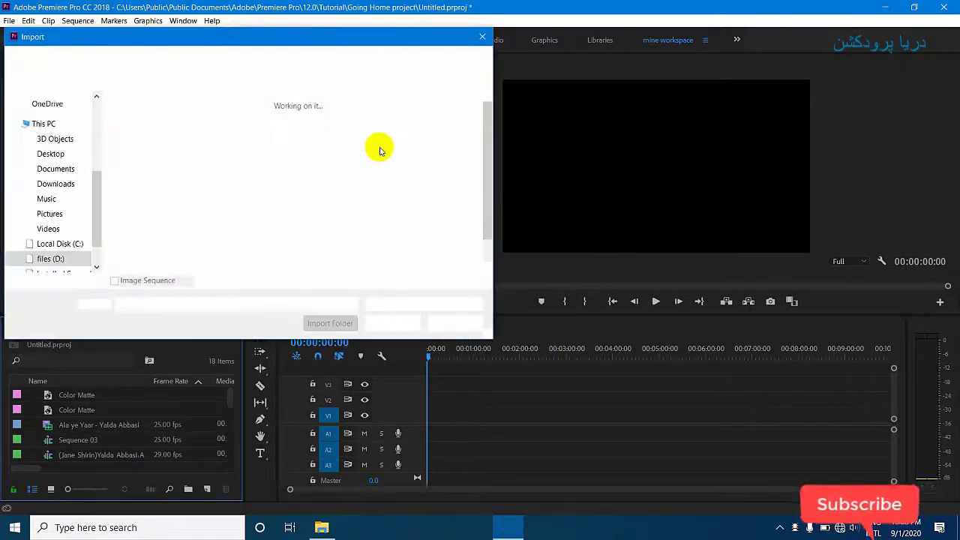
left_click(34, 216)
left_click_drag(488, 146, 486, 192)
left_click(439, 180)
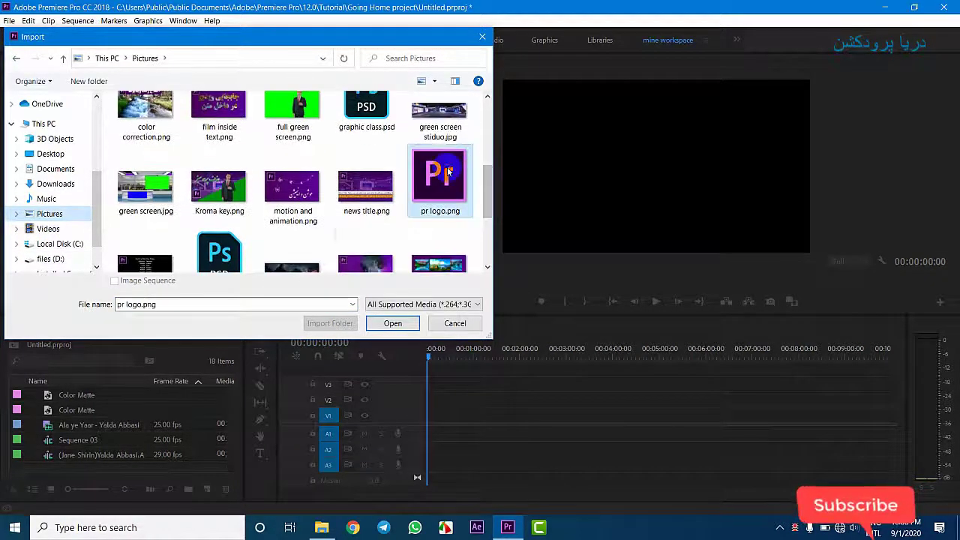
left_click(392, 324)
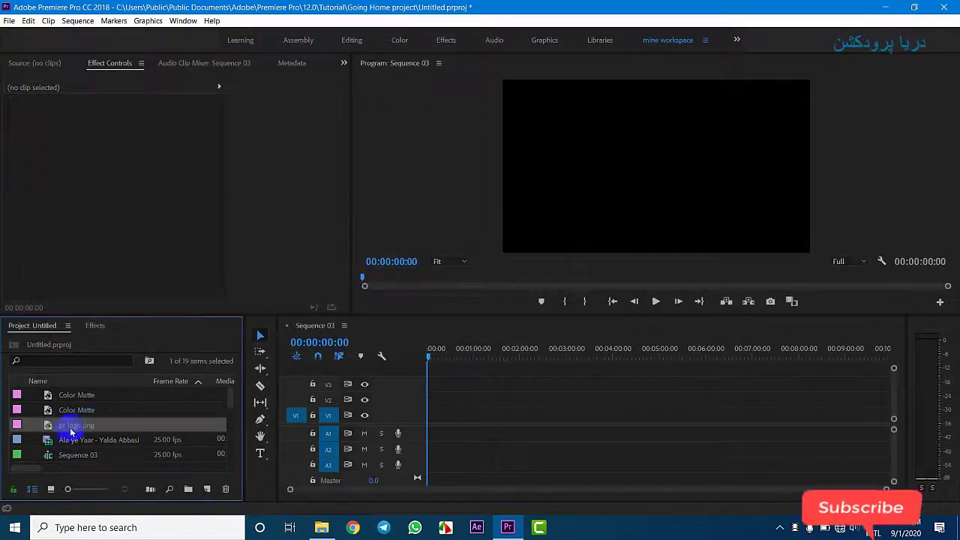
Focus the Sequence 03 timeline and dismiss the File menu without choosing anything.
left_click(493, 413)
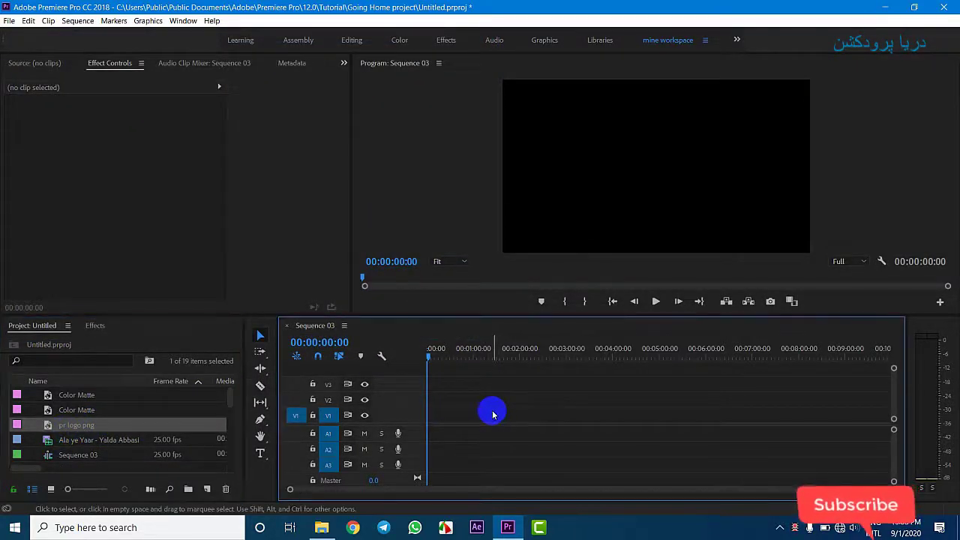
left_click(7, 21)
mouse_move(108, 34)
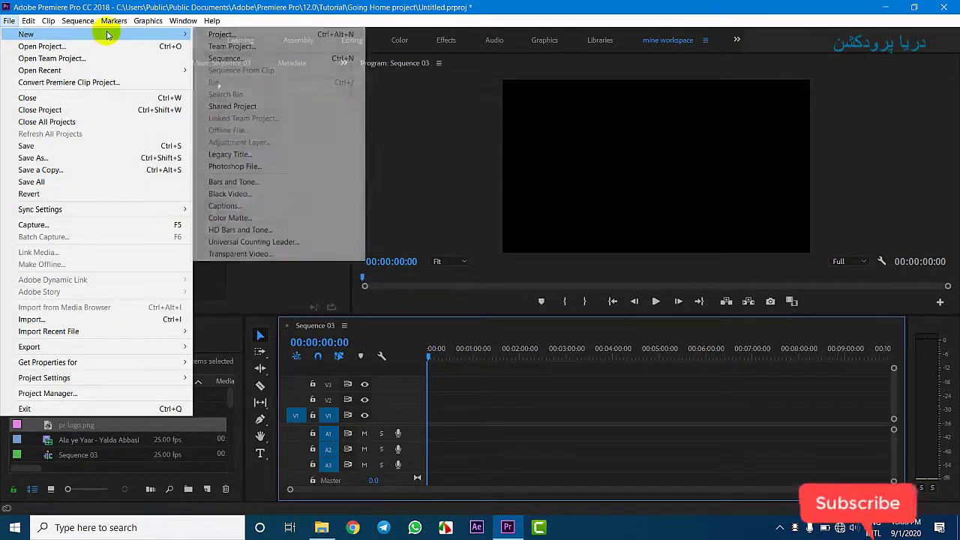
left_click(460, 369)
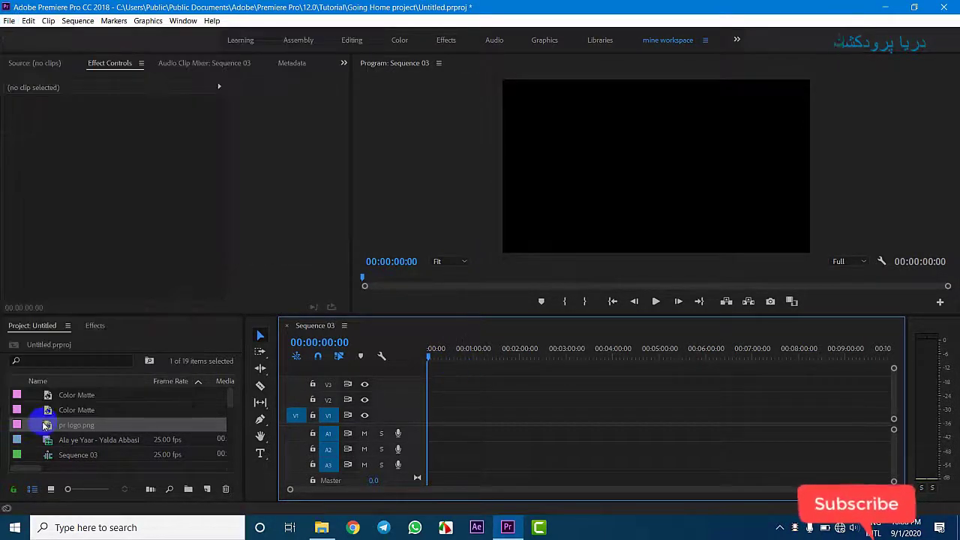
Place pr logo.png on V1, scale it to 31 and move it right to X 1013.
left_click_drag(46, 425, 419, 413)
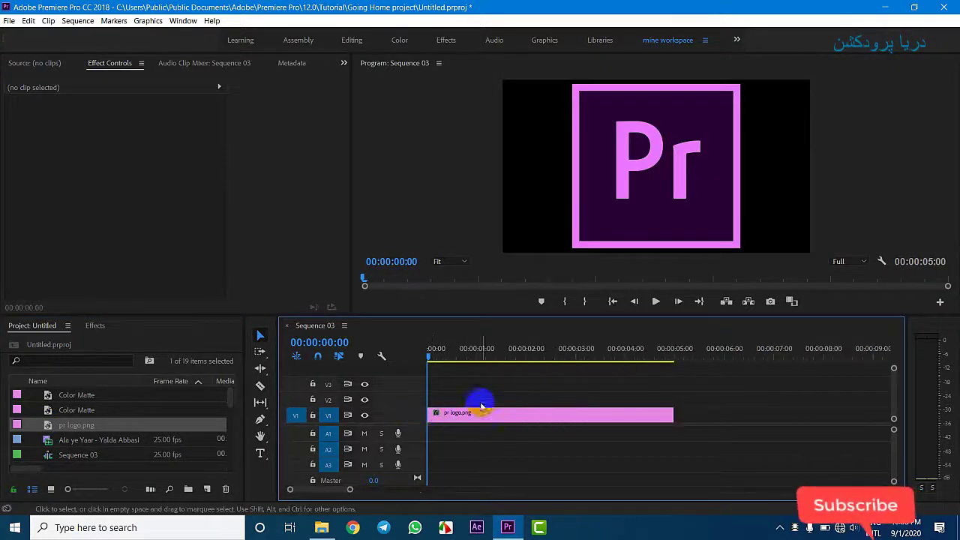
left_click(507, 415)
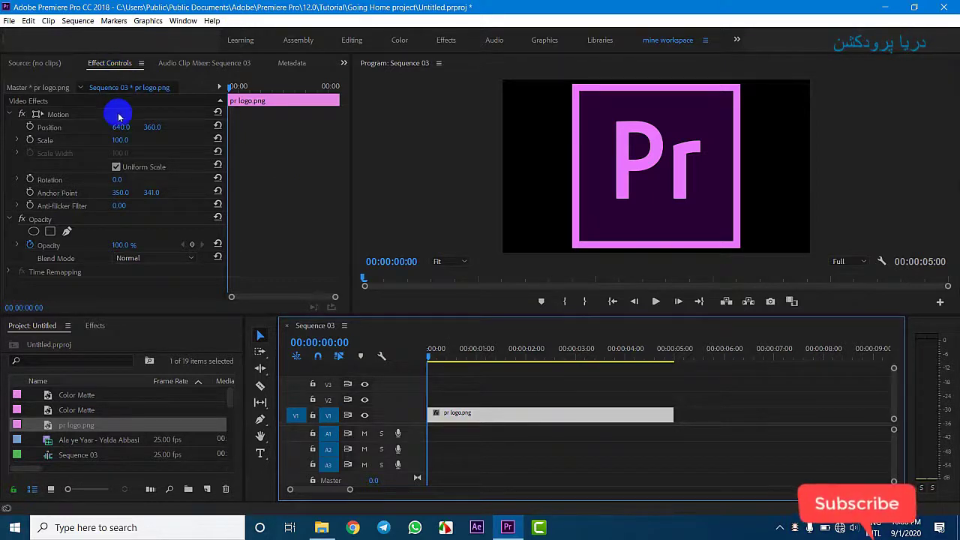
left_click_drag(123, 143, 80, 143)
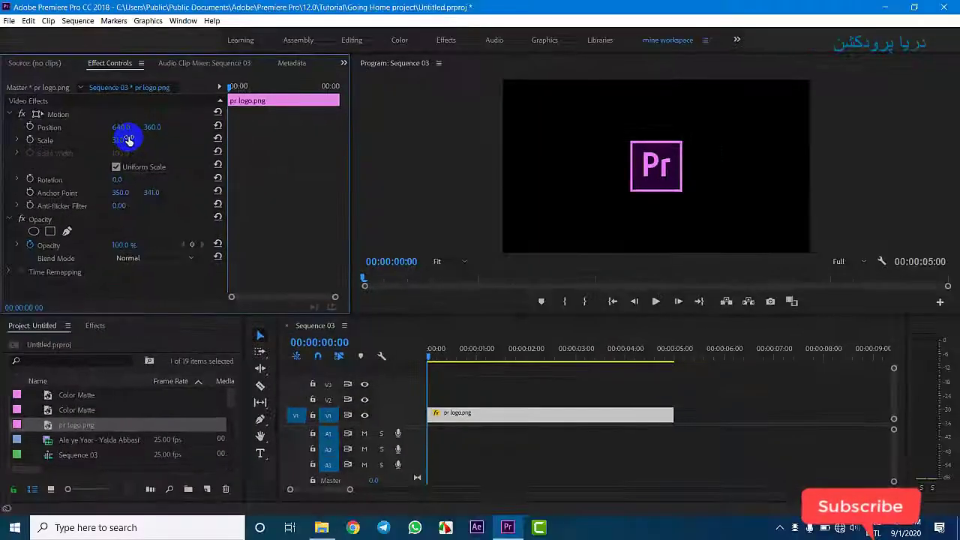
left_click_drag(138, 144, 356, 144)
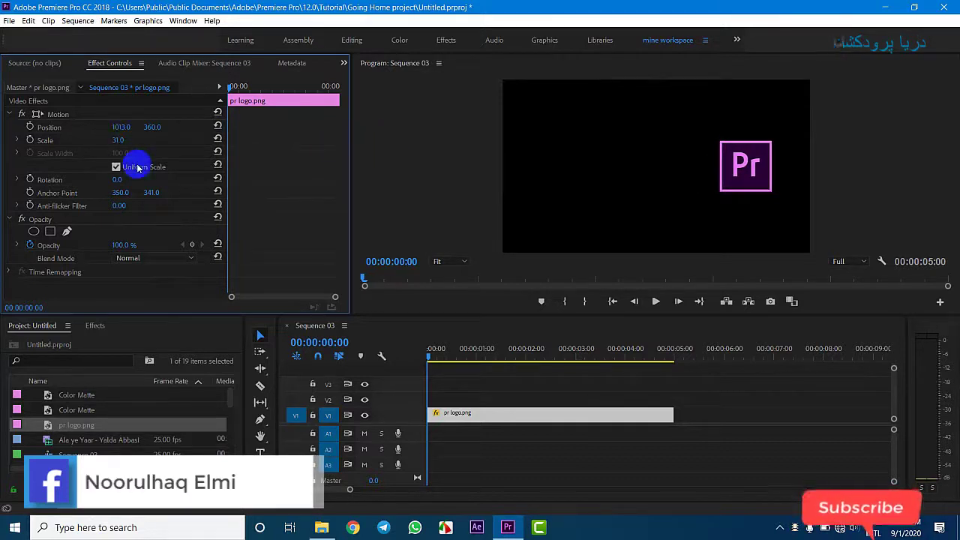
left_click(439, 400)
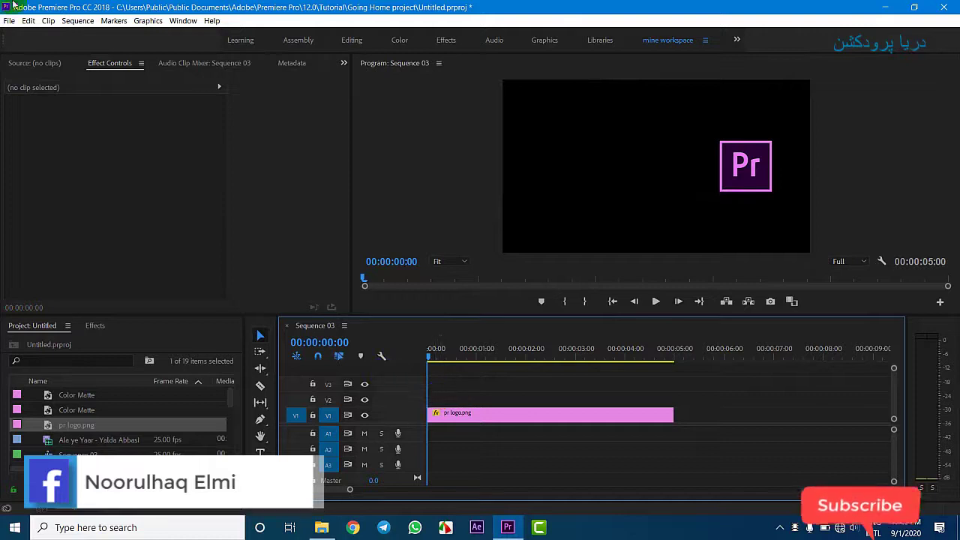
Create a legacy title named 'lower third' and open it in the title designer.
left_click(9, 21)
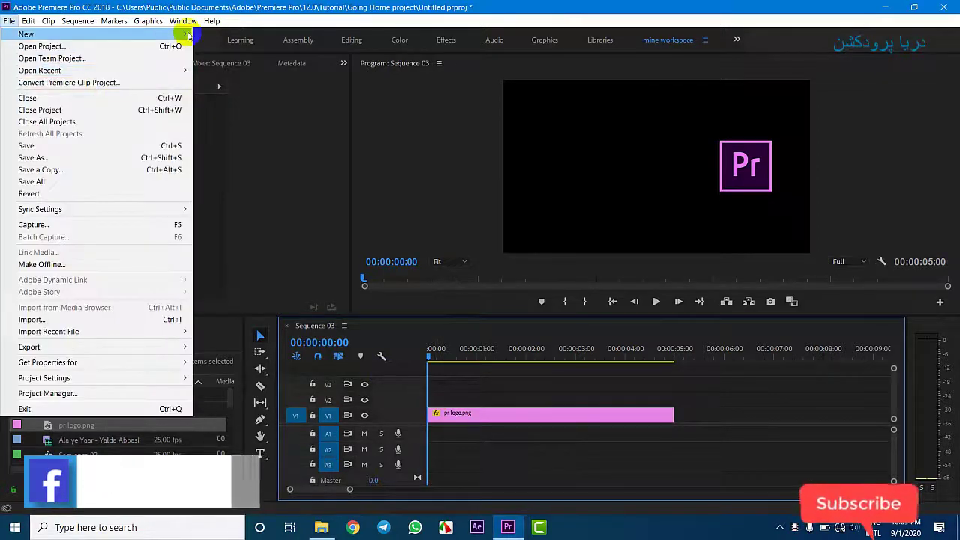
mouse_move(180, 34)
left_click(317, 155)
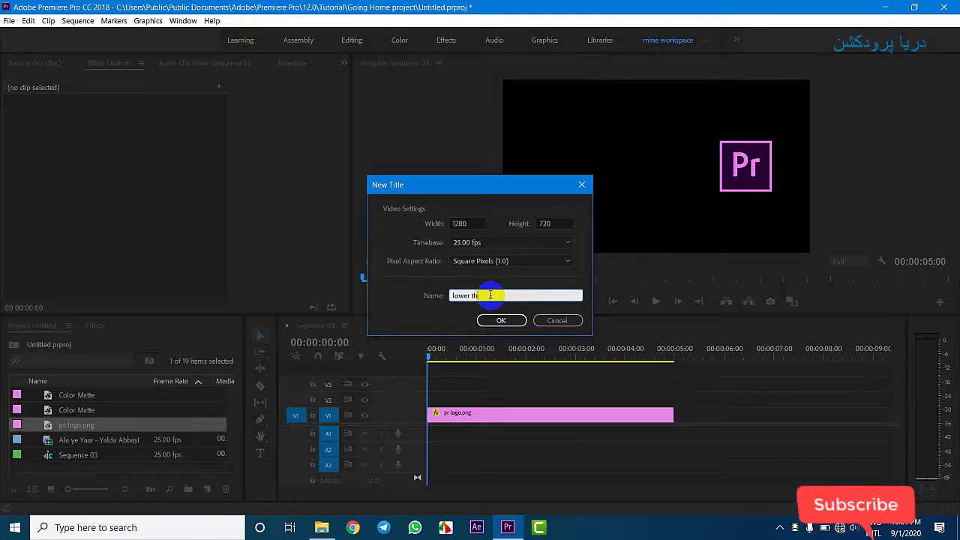
key("Return")
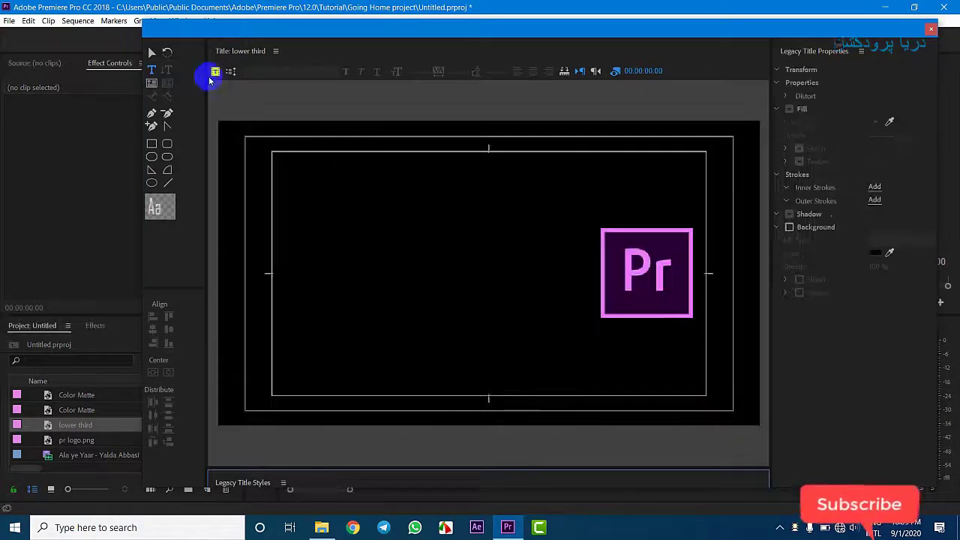
Draw a rectangular bar extending left from the Pr logo and select it.
left_click(153, 145)
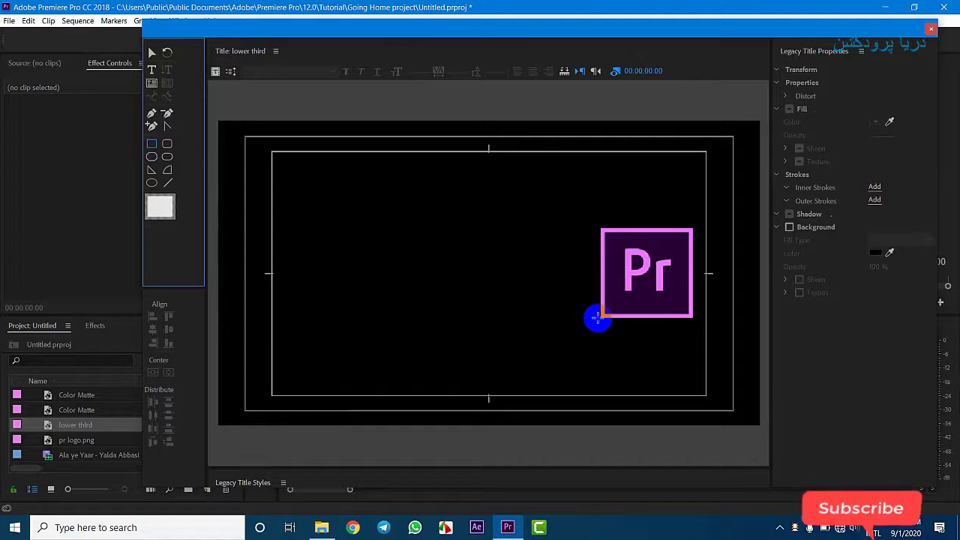
mouse_move(598, 318)
left_mouse_down()
mouse_move(375, 298)
mouse_move(351, 281)
left_mouse_up()
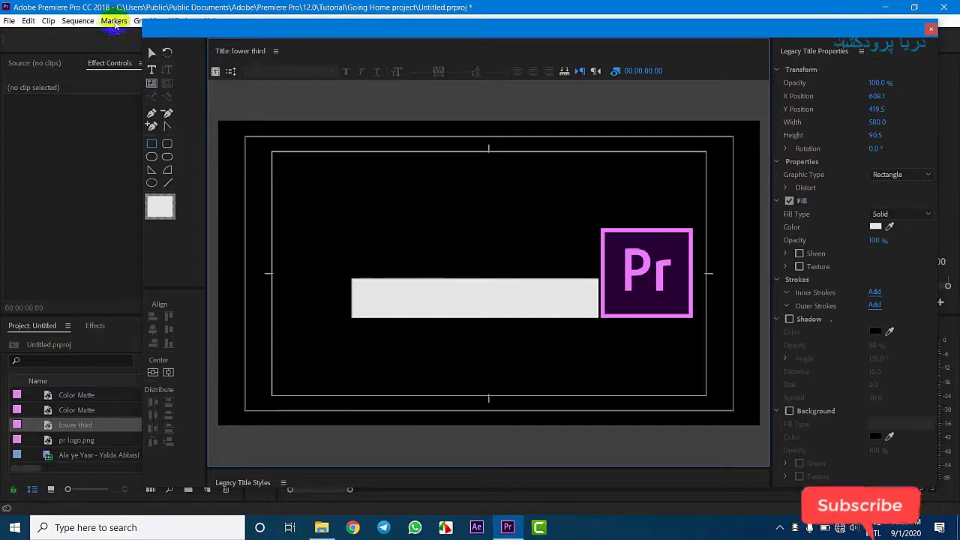
left_click(152, 52)
left_click(538, 273)
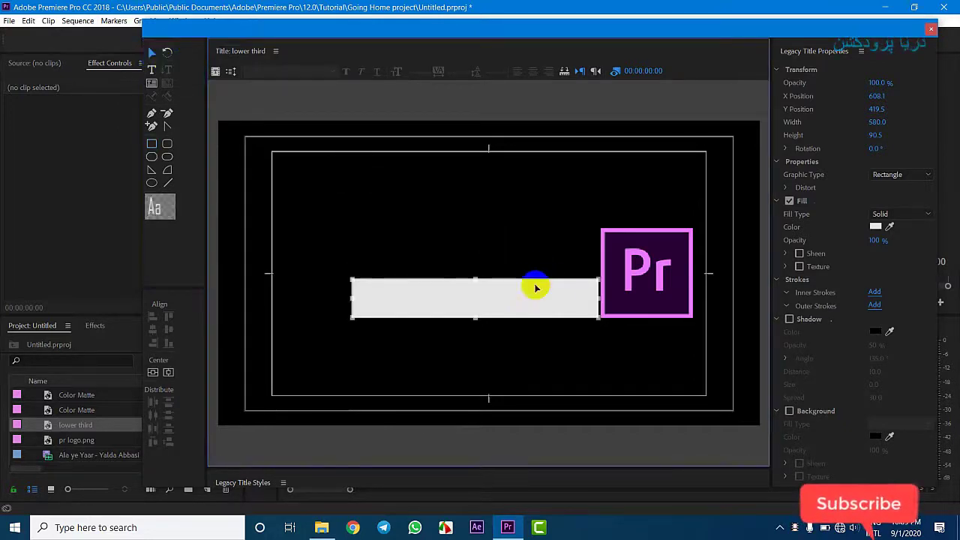
Fill the bar with the logo's dark purple using the Fill Color eyedropper.
left_click_drag(895, 219, 670, 238)
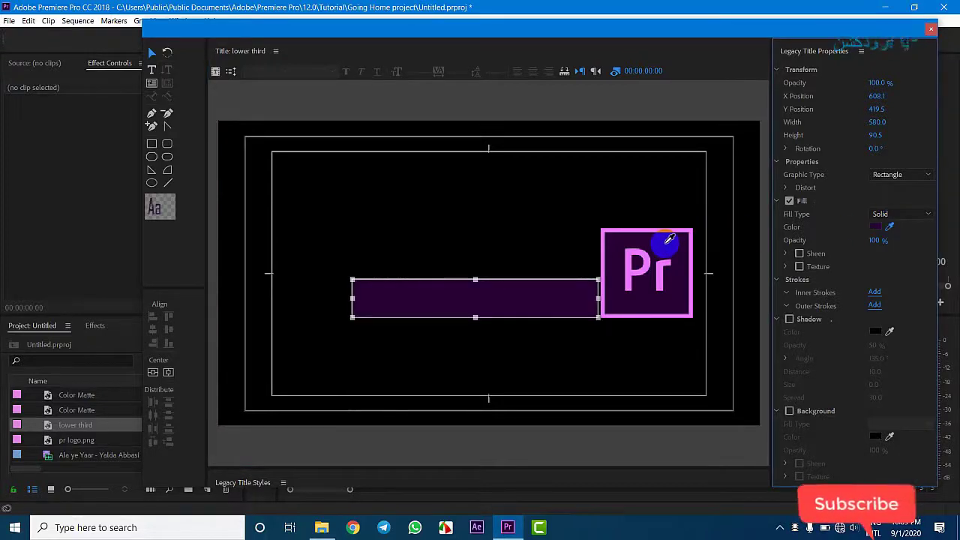
left_click_drag(639, 243, 639, 244)
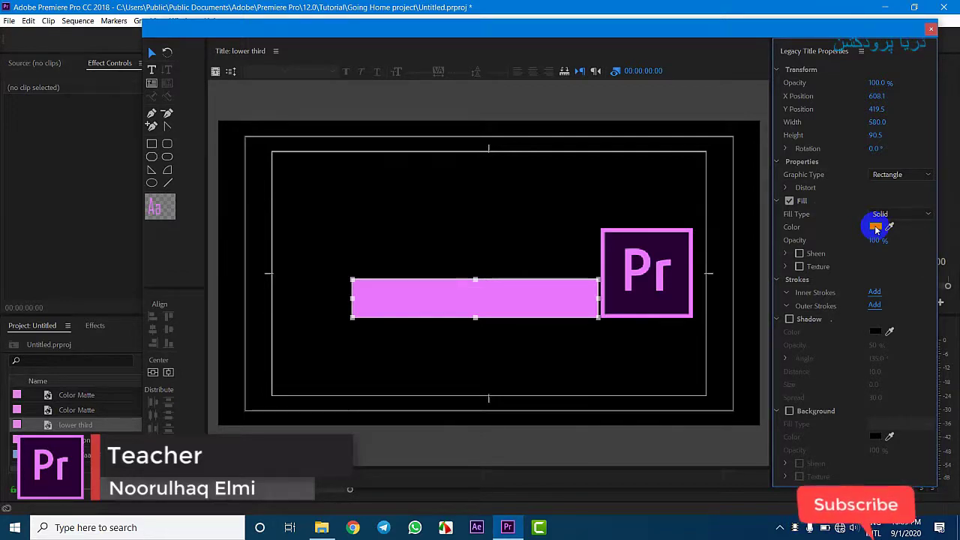
left_click_drag(893, 221, 671, 240)
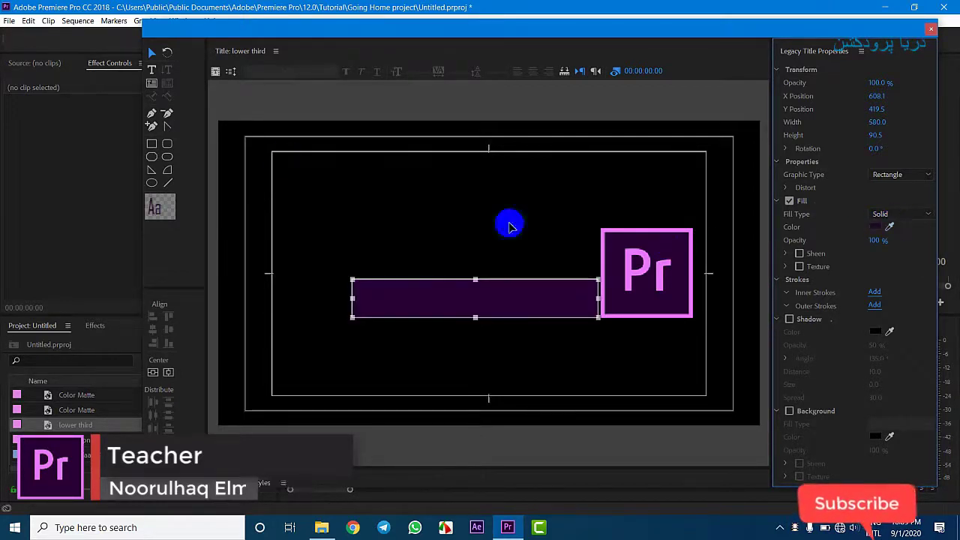
left_click(525, 293)
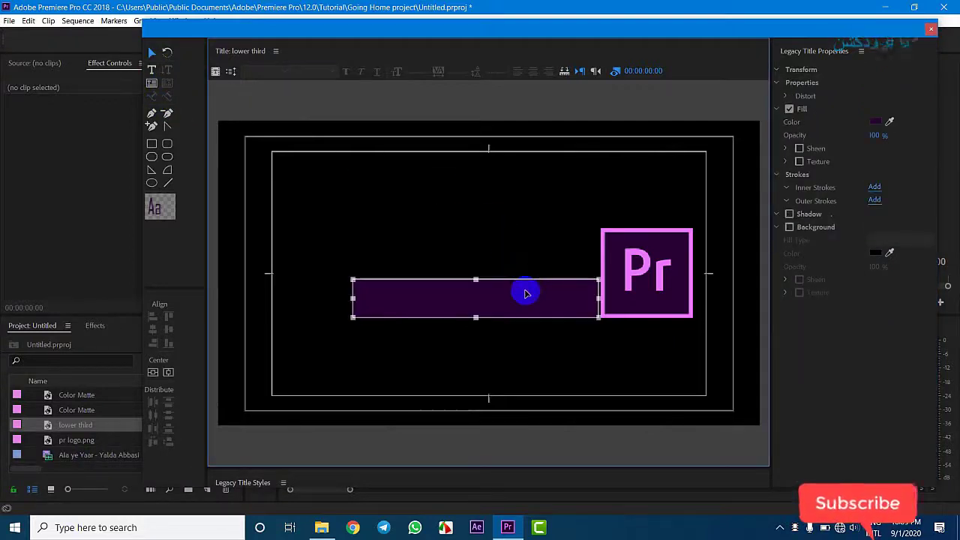
Duplicate the purple bar above the original and nudge the lower bar slightly down.
left_click_drag(525, 294, 525, 252)
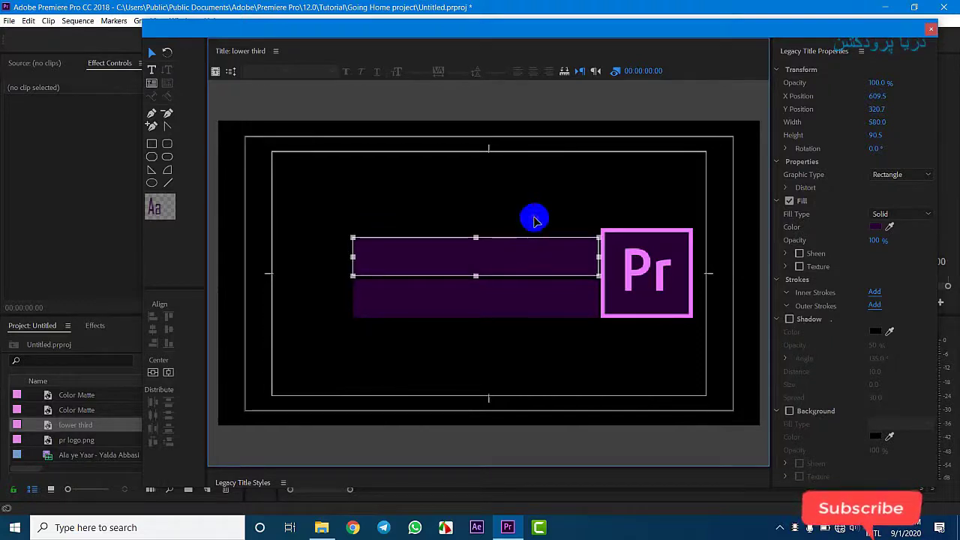
left_click(534, 225)
left_click(544, 296)
left_click_drag(543, 297, 543, 300)
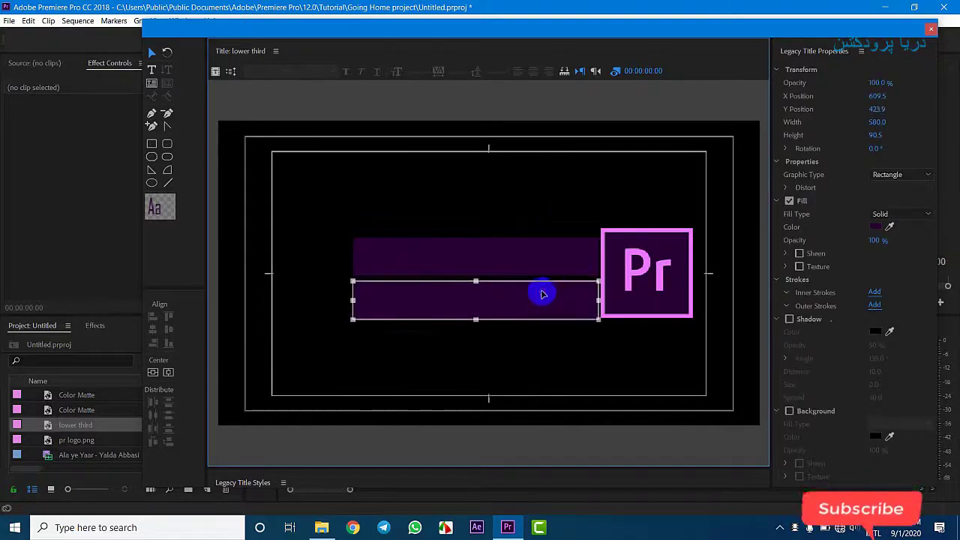
left_click(487, 191)
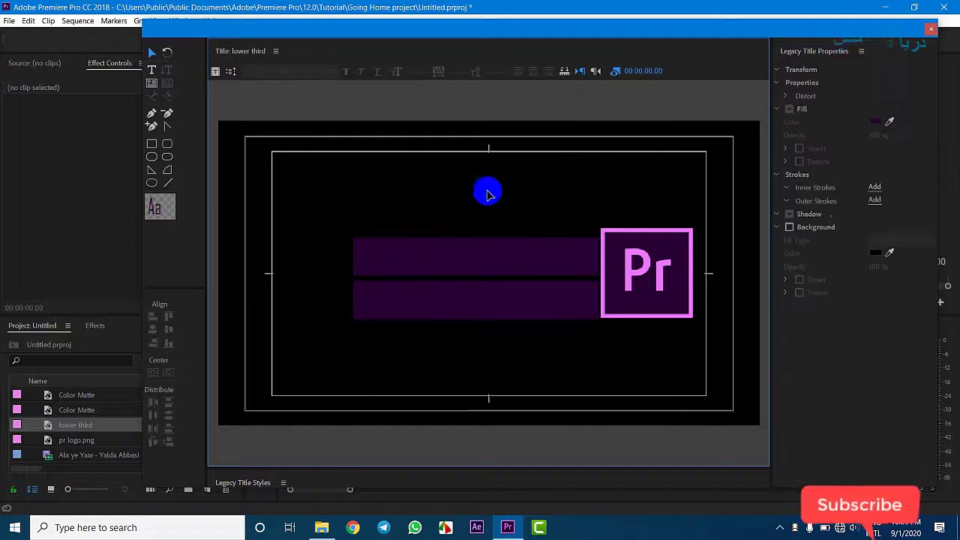
Shorten the upper bar from its left end.
left_click(516, 263)
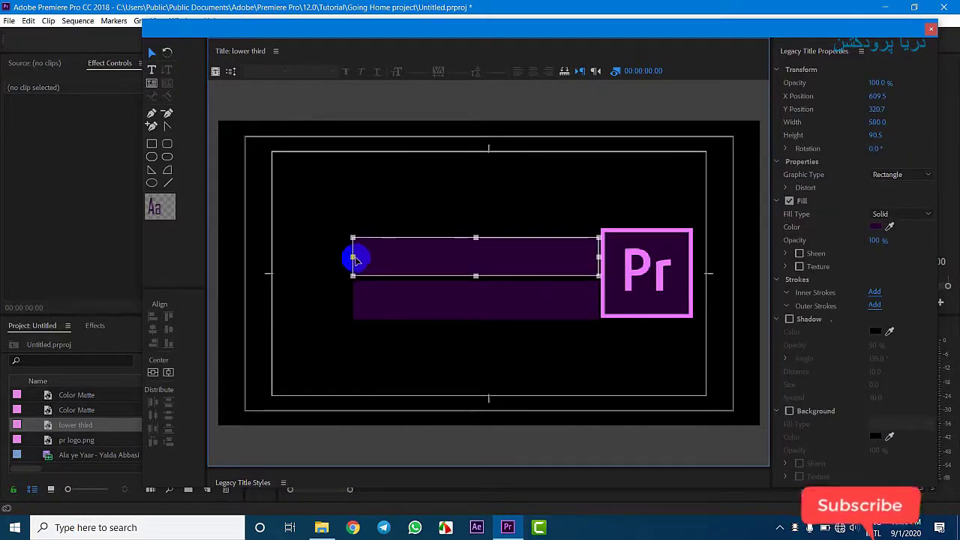
left_click_drag(392, 258, 392, 252)
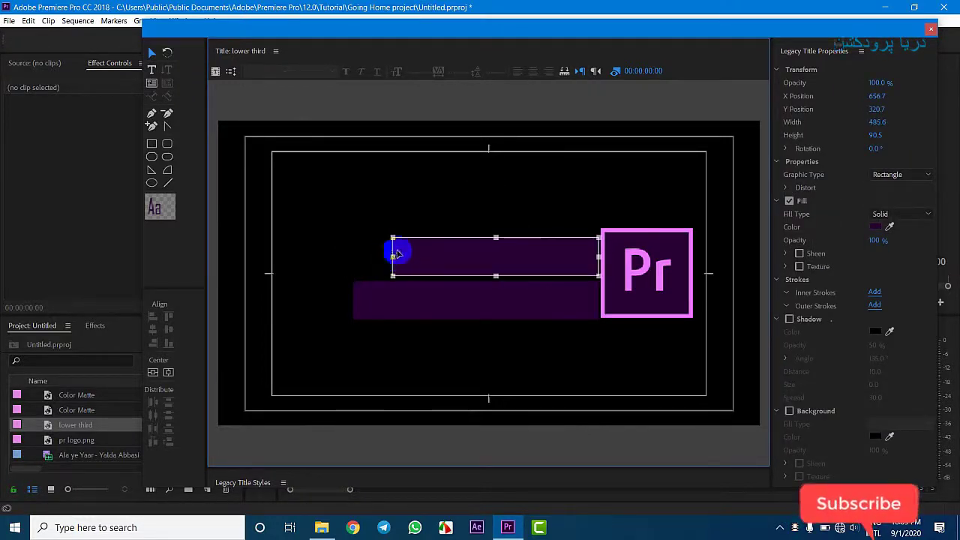
left_click(451, 204)
left_click(466, 244)
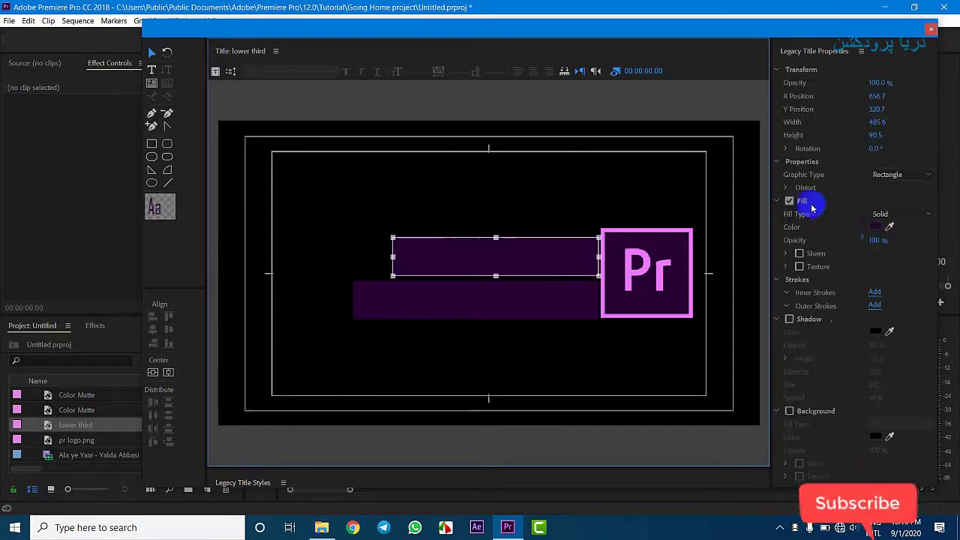
Try the logo's pink, then a brighter magenta, as the upper bar's fill.
left_click_drag(890, 226, 670, 225)
left_click(877, 228)
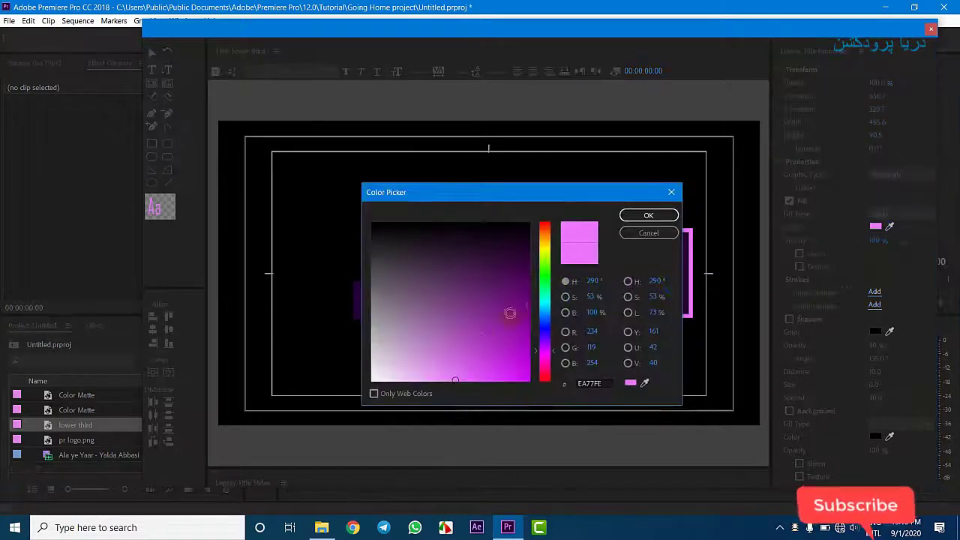
left_click_drag(473, 376, 493, 378)
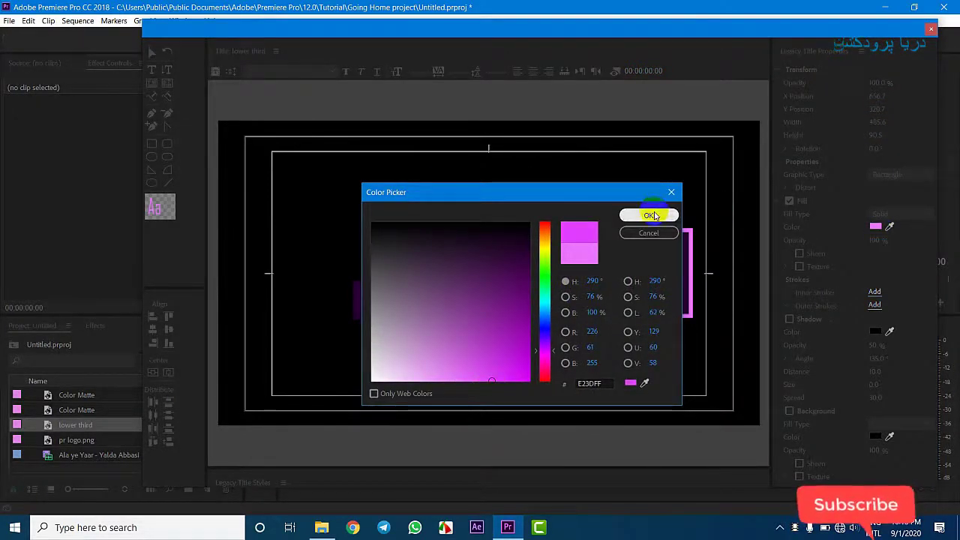
left_click(648, 216)
left_click(633, 196)
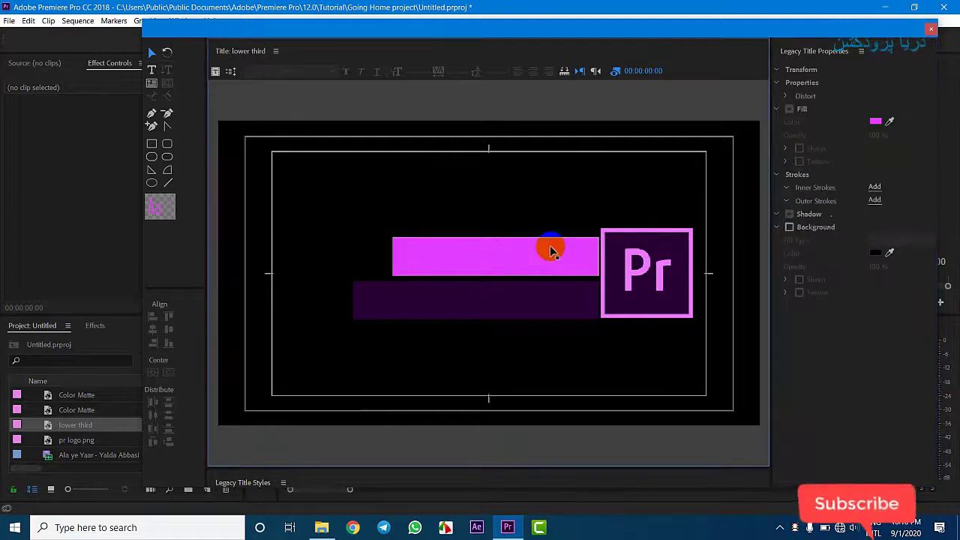
Set the upper bar's fill to purple 7F0096 and close the title editor.
left_click(550, 249)
left_click(875, 225)
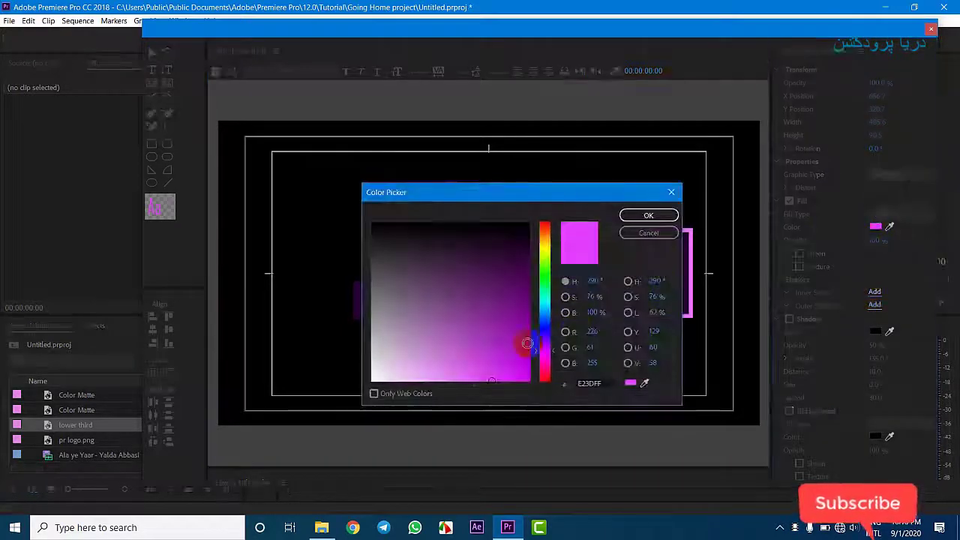
left_click_drag(517, 342, 532, 315)
left_click(649, 216)
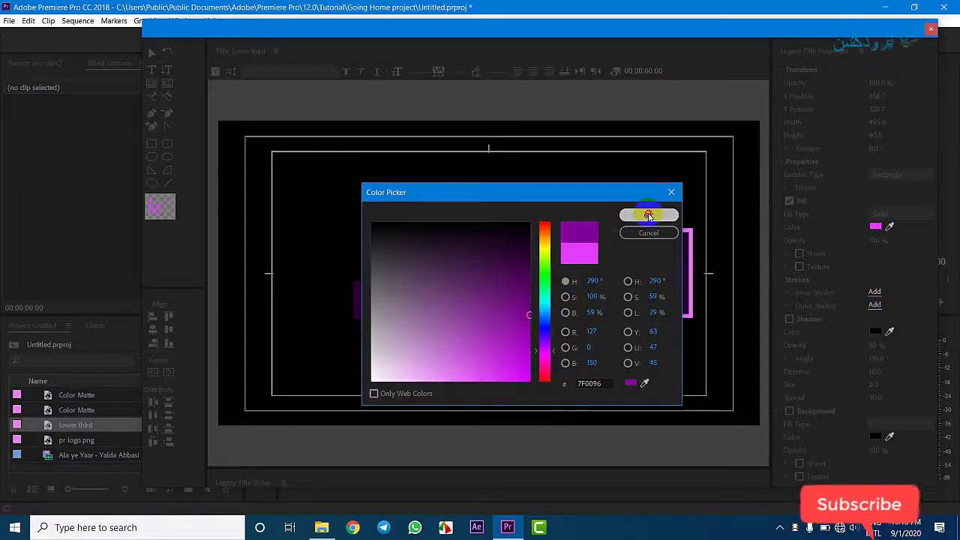
left_click(657, 194)
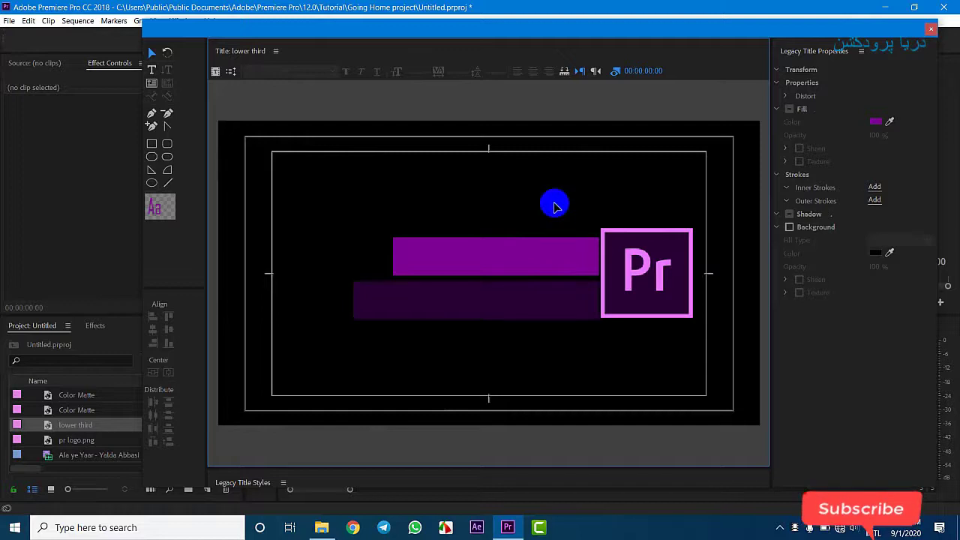
left_click(931, 30)
Place the lower third title on V2 starting about 00:00:02:01, then select pr logo.png.
left_click_drag(53, 443, 422, 401)
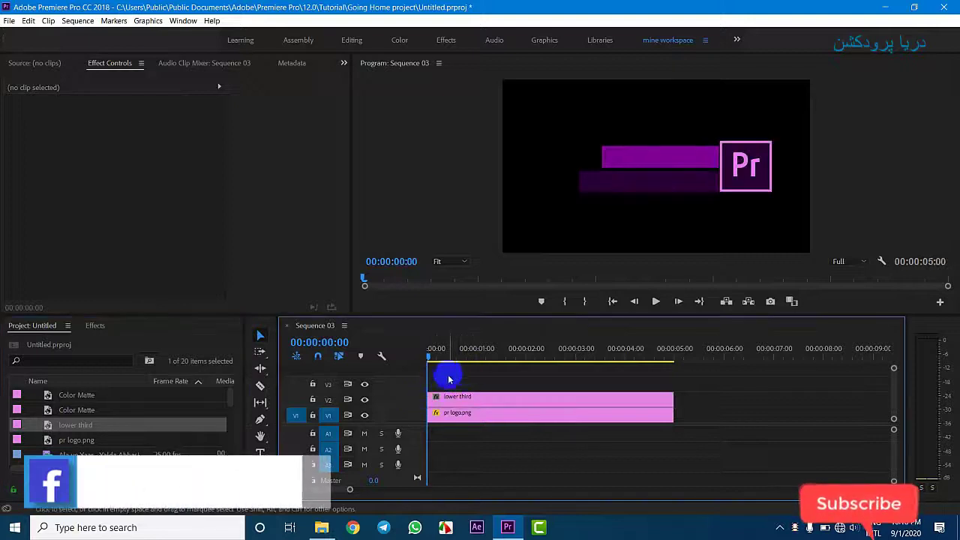
left_click_drag(428, 358, 494, 363)
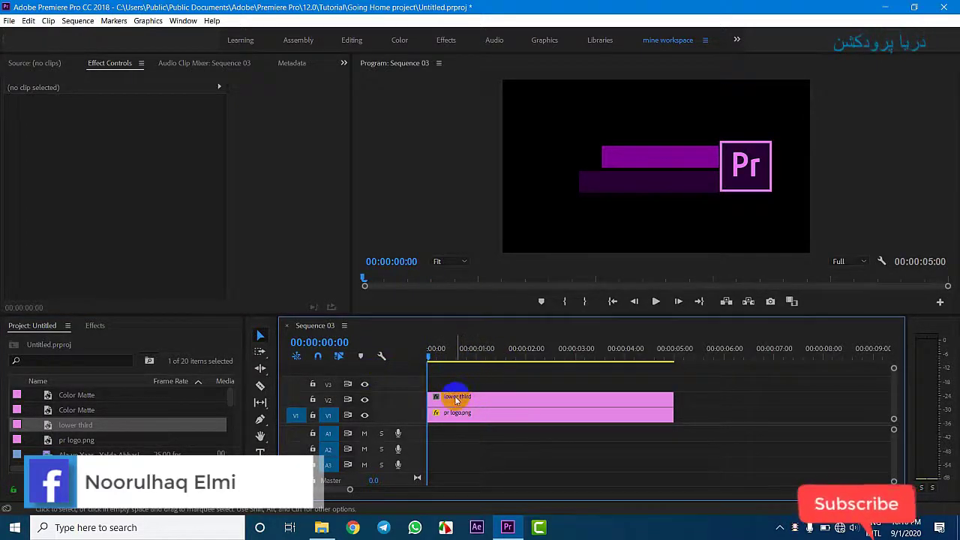
left_click_drag(460, 401, 560, 399)
left_click(475, 414)
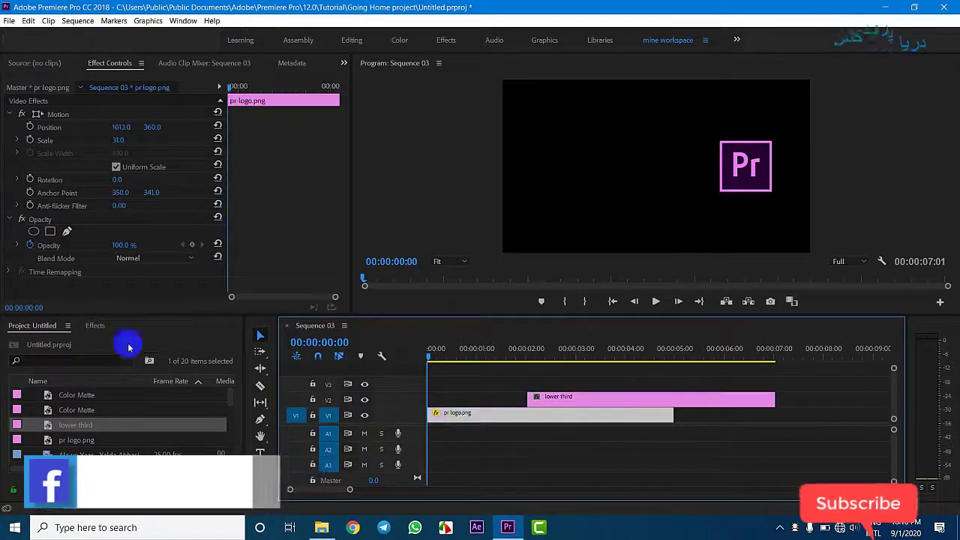
left_click(92, 325)
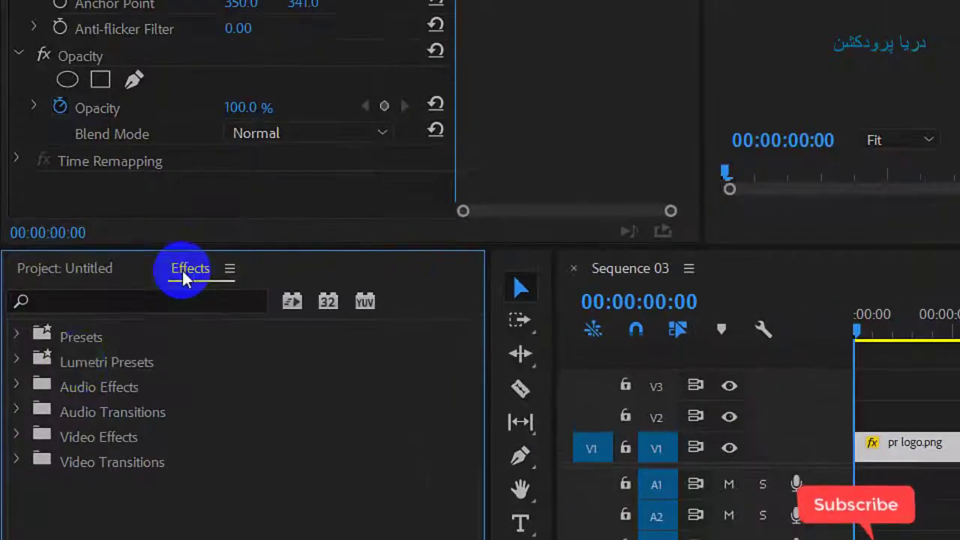
Apply the Slide > Push transition to the start of pr logo.png and play it back.
left_click(9, 422)
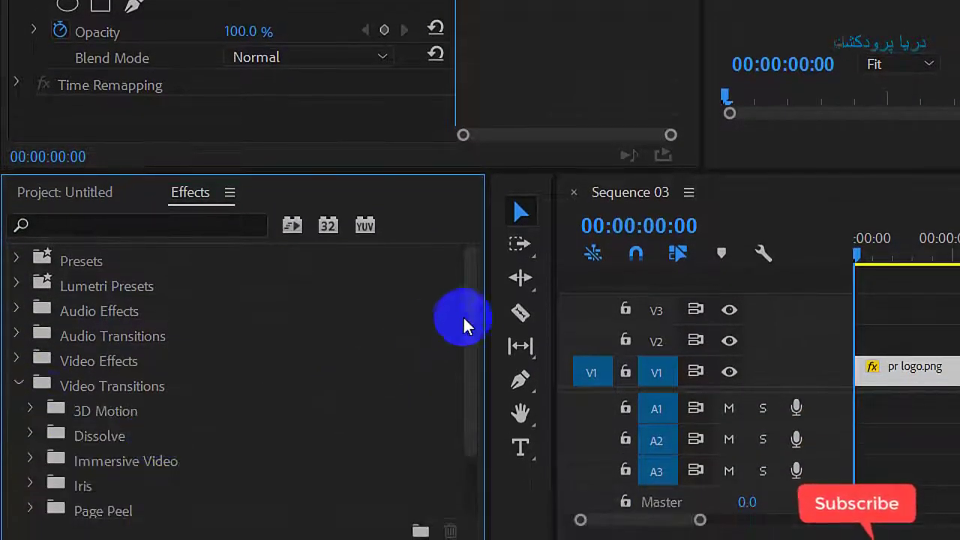
left_click_drag(462, 316, 472, 425)
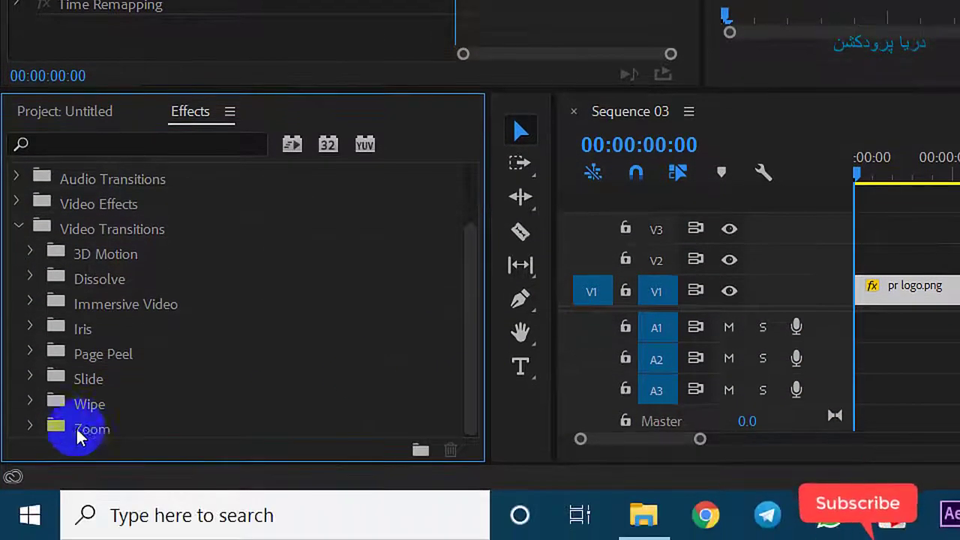
left_click(30, 404)
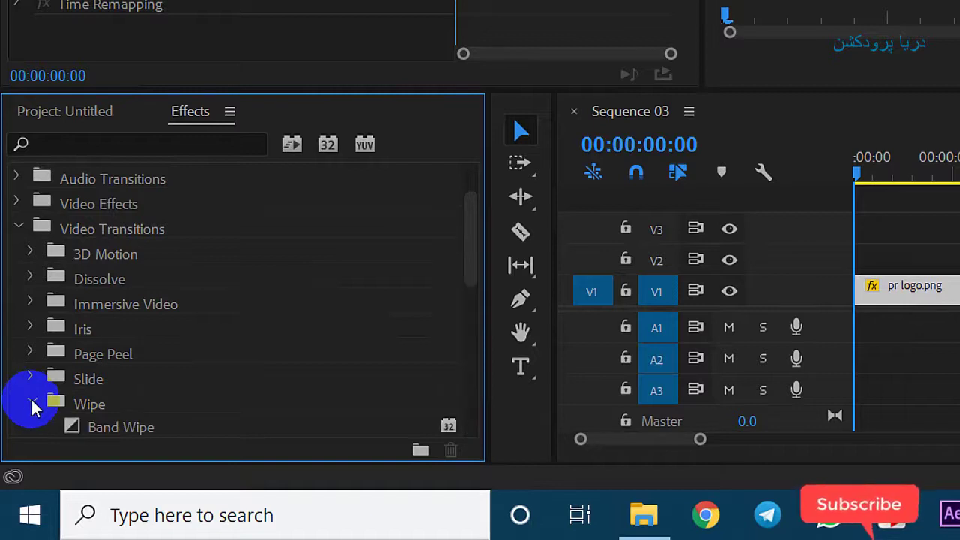
left_click(31, 405)
left_click(28, 379)
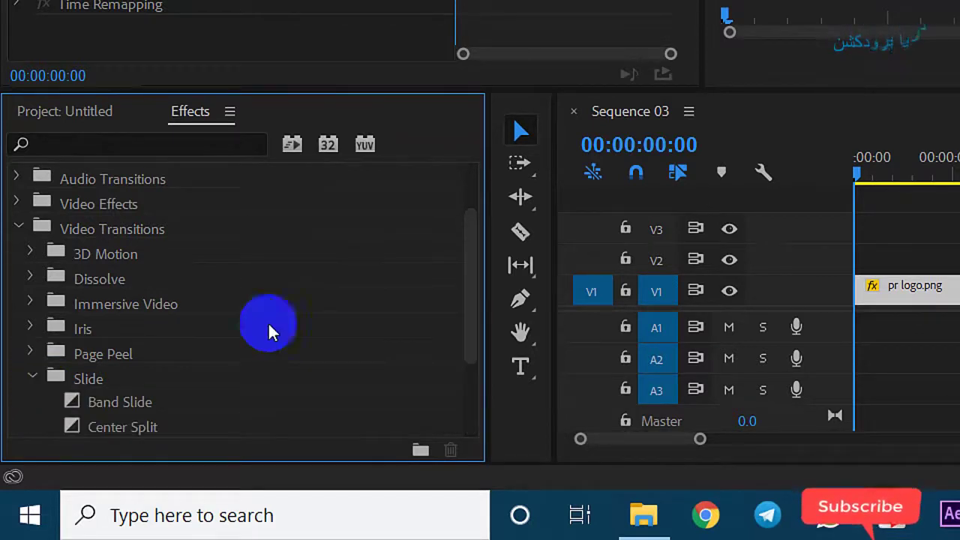
left_click_drag(469, 271, 470, 343)
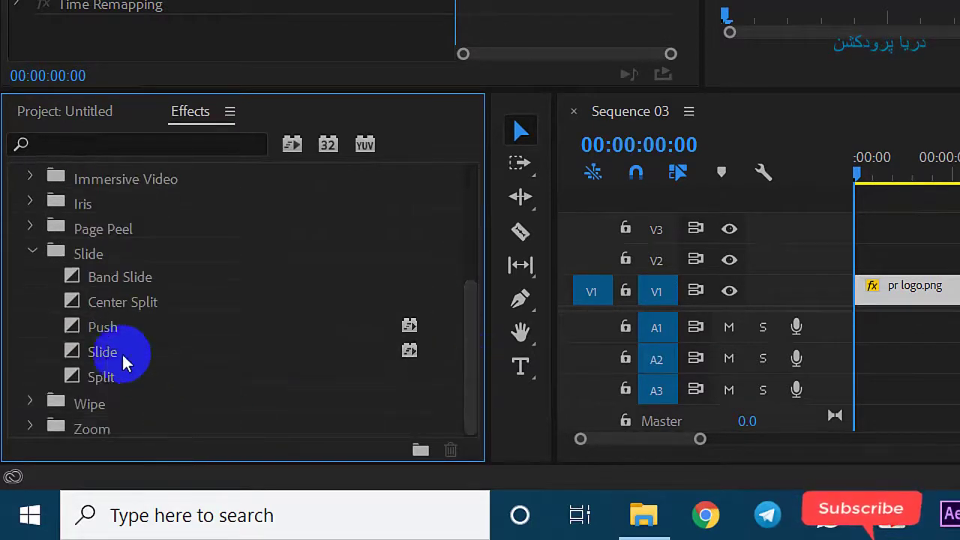
left_click(92, 329)
left_click_drag(94, 336, 870, 293)
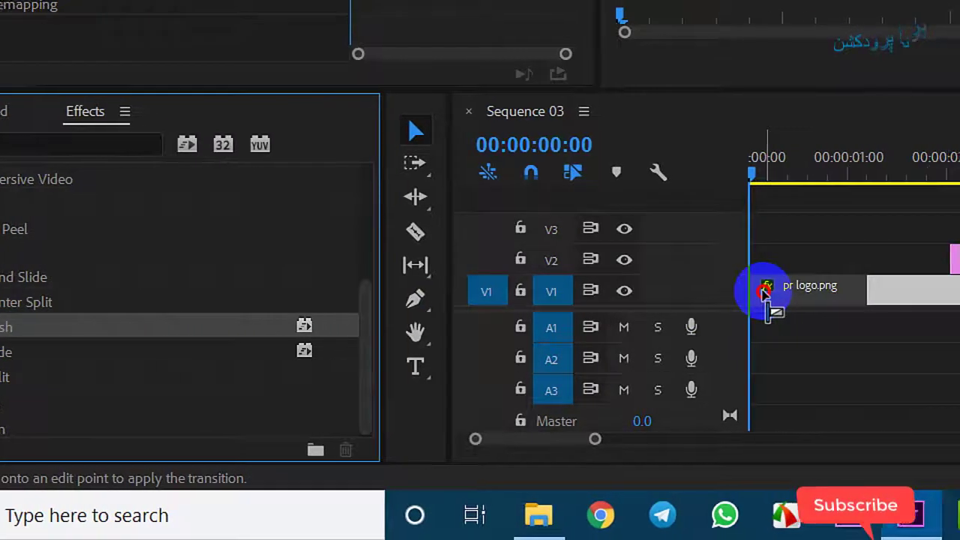
left_click_drag(765, 293, 766, 299)
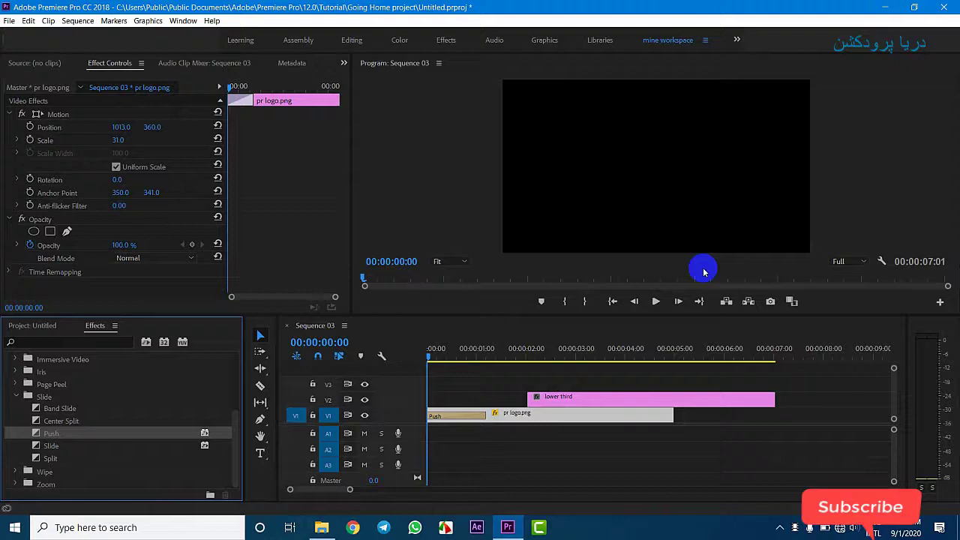
left_click(656, 301)
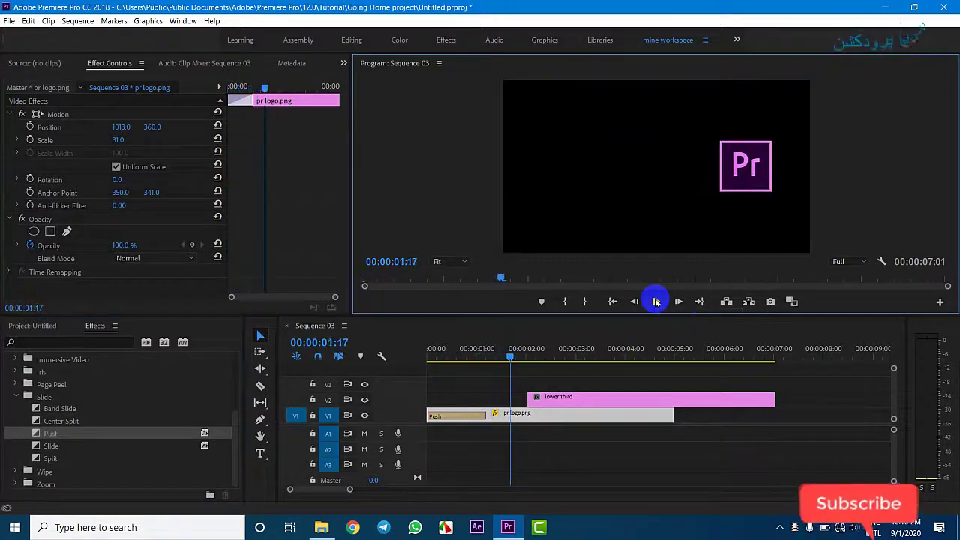
Scrub the logo's entrance and shorten the Push transition.
left_click_drag(481, 349, 457, 367)
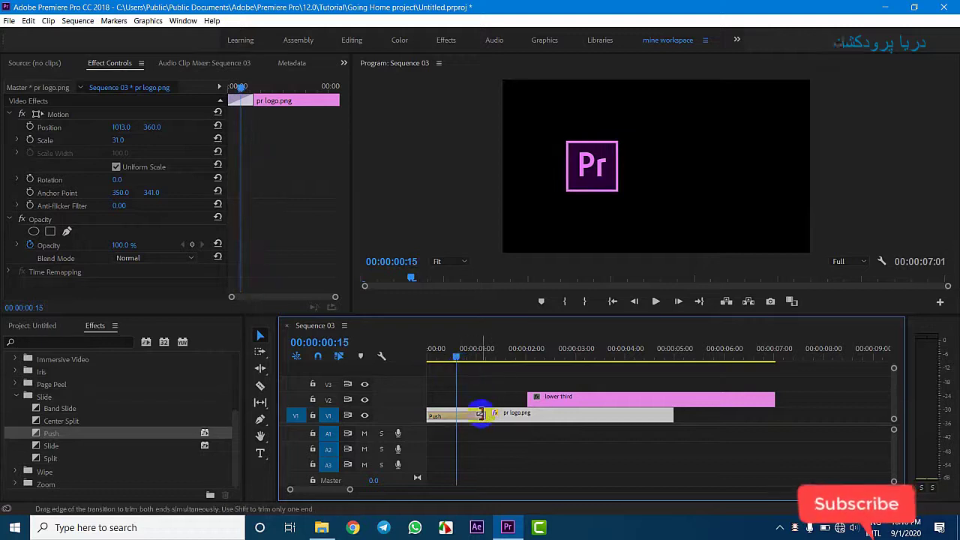
left_click_drag(480, 414, 455, 417)
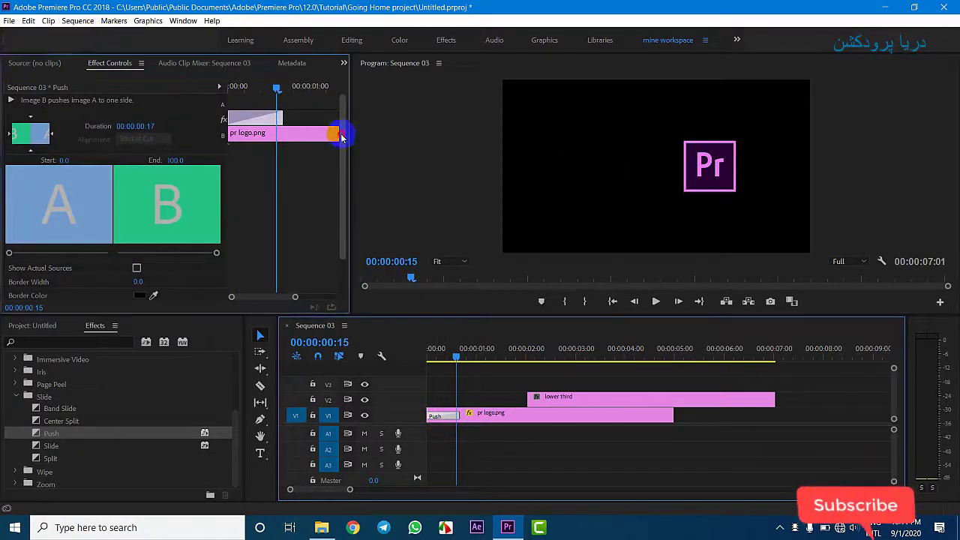
left_click_drag(341, 136, 336, 218)
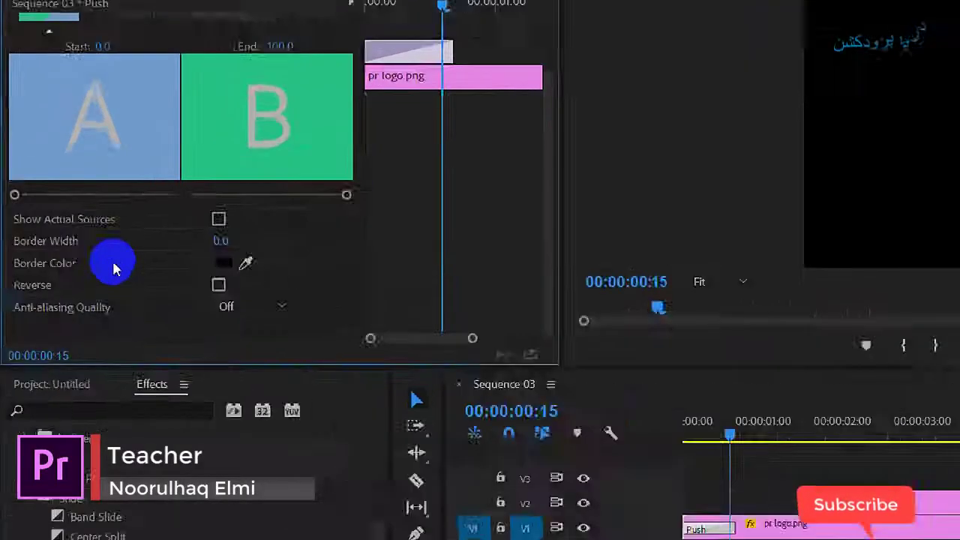
Turn on Reverse for the Push transition and play the sequence from the start.
left_click(705, 529)
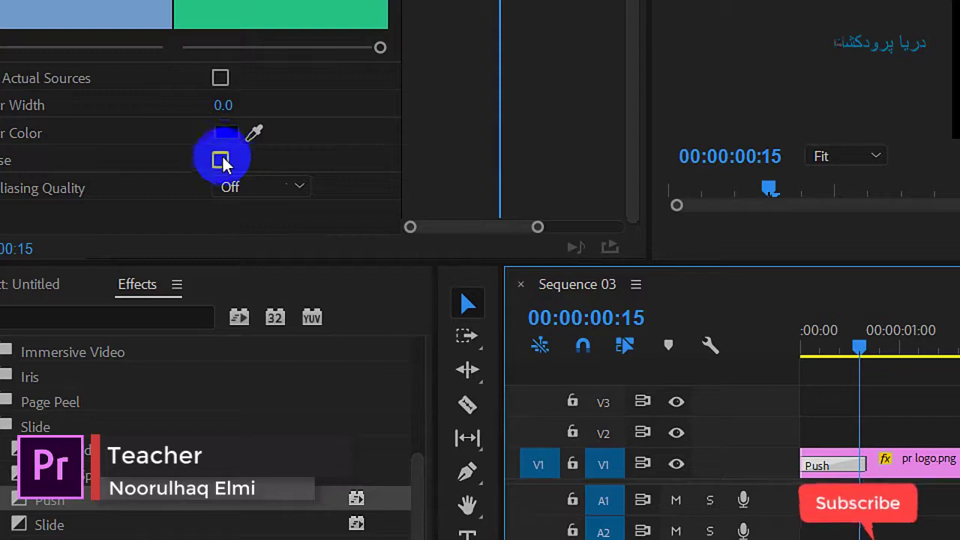
left_click(220, 161)
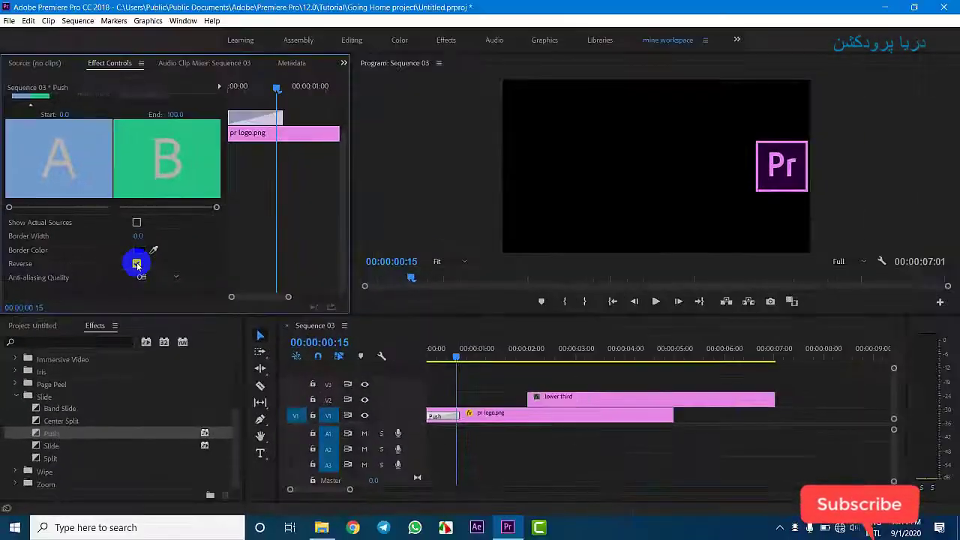
left_click(438, 351)
key("space")
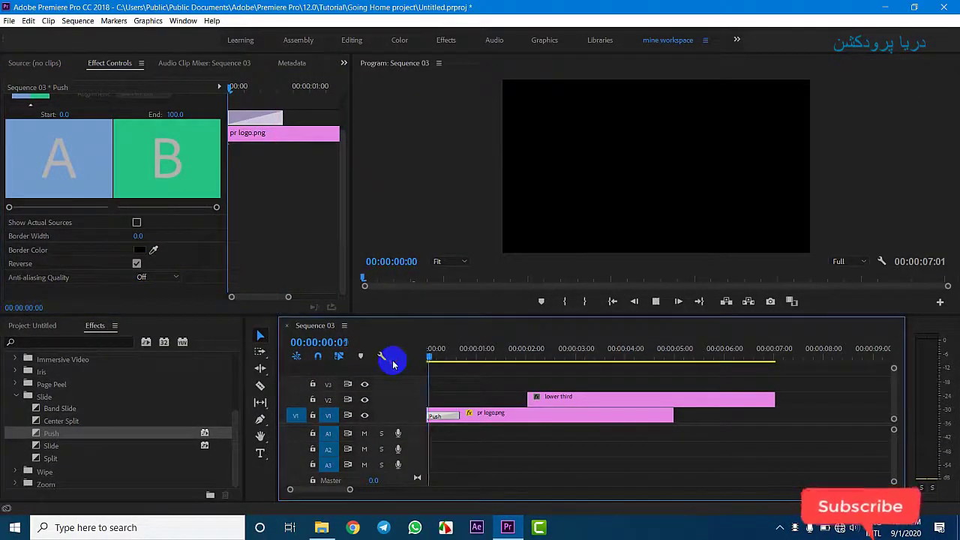
key("space")
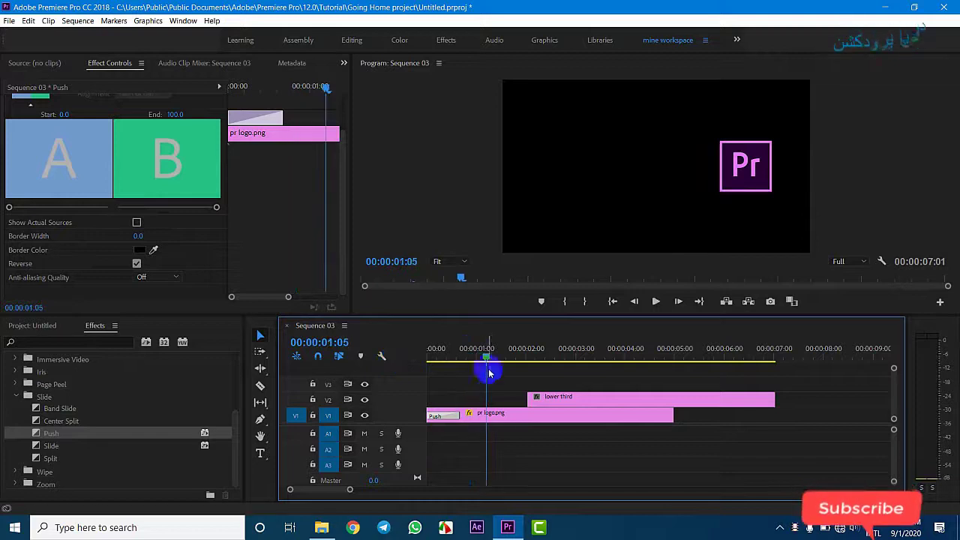
Lengthen the Push transition again and scrub back to the start.
left_click_drag(489, 363, 470, 368)
left_click_drag(454, 415, 477, 415)
left_click_drag(449, 350, 391, 356)
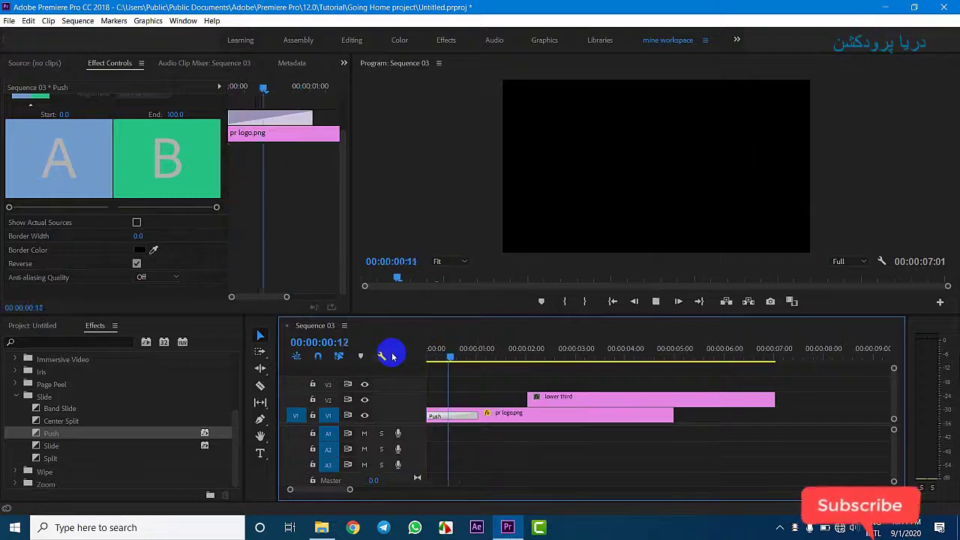
Move the lower third clip to start about one second in, where the logo is partly pushed in.
left_click_drag(498, 357, 471, 360)
left_click_drag(550, 399, 475, 385)
left_click_drag(458, 350, 481, 376)
left_click(486, 376)
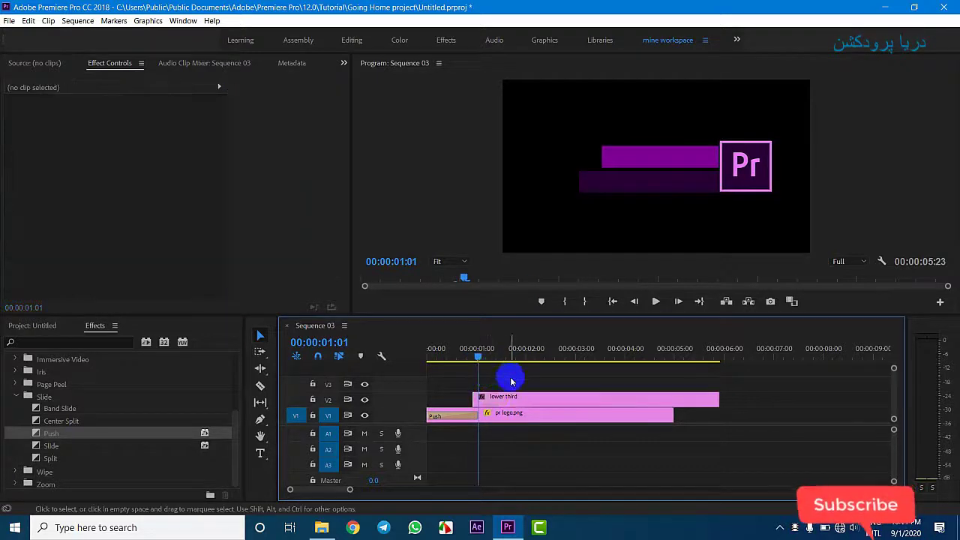
left_click(494, 401)
left_click_drag(480, 358, 474, 360)
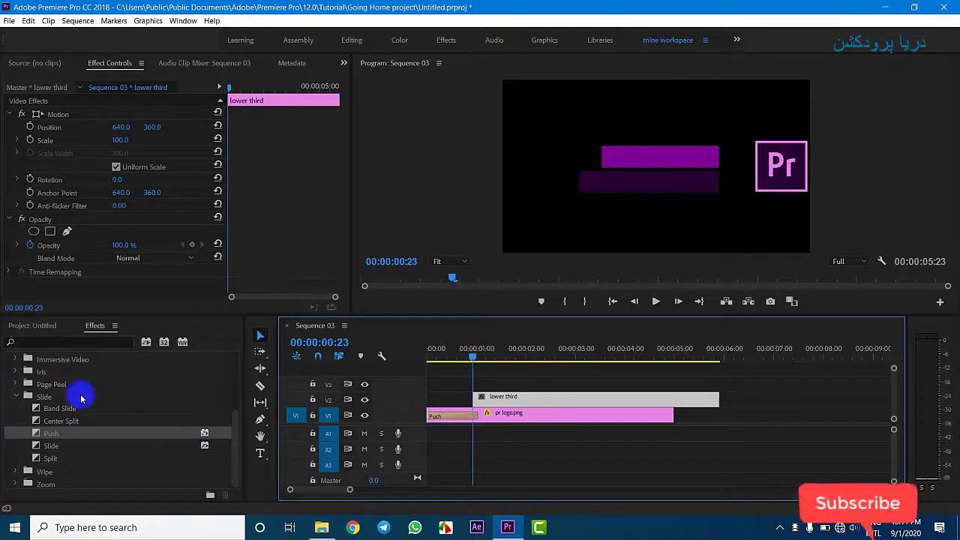
Apply the Wipe transition from the Wipe group to the head of the lower-third clip on V2.
left_click(15, 396)
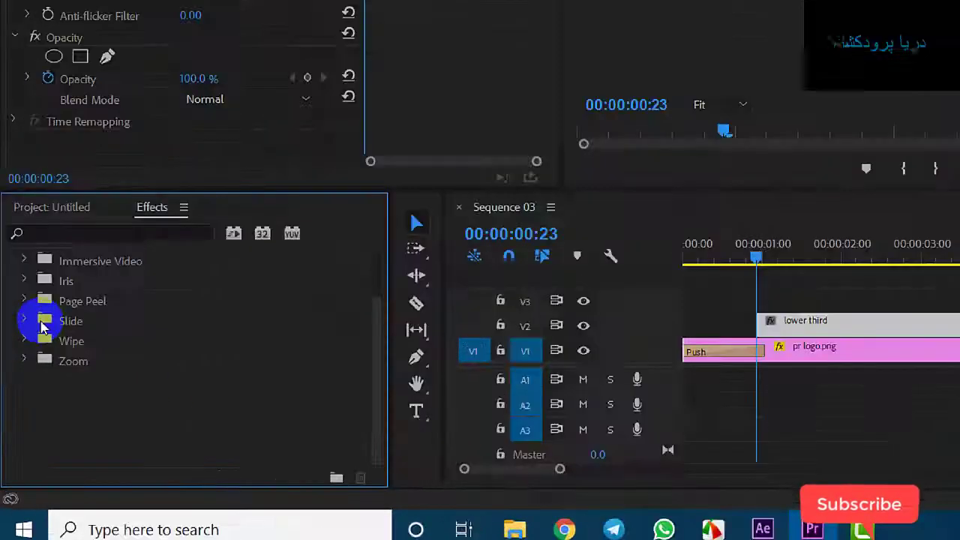
left_click(15, 410)
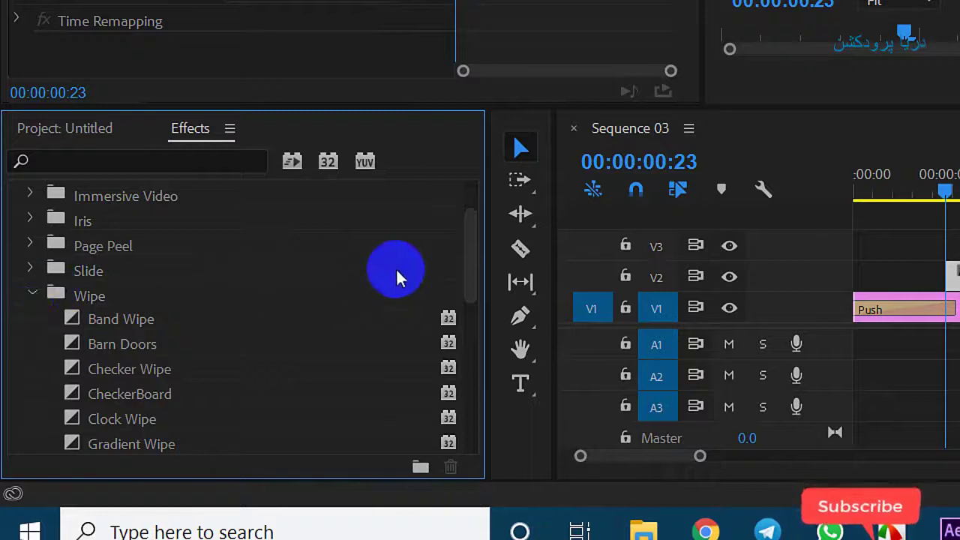
left_click_drag(473, 239, 451, 390)
left_click(92, 402)
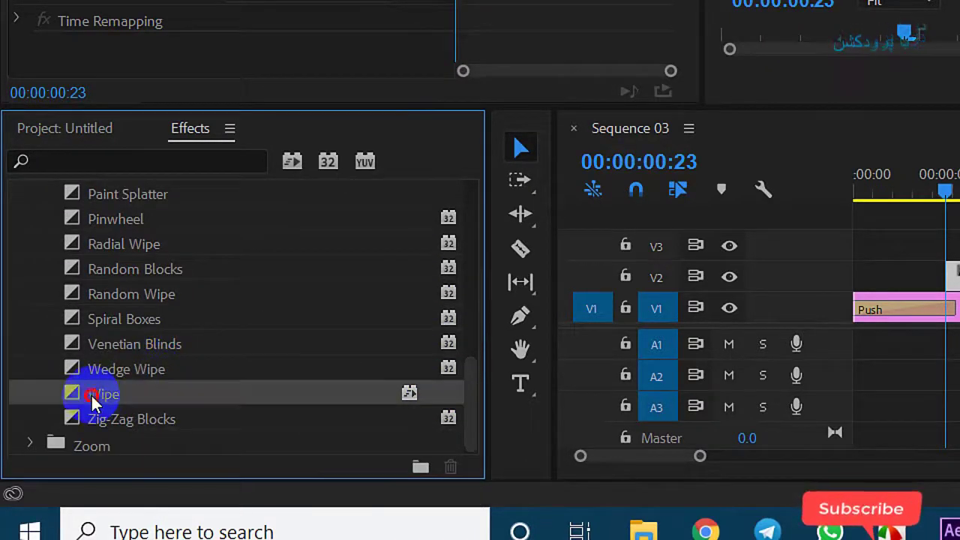
left_click_drag(91, 402, 869, 311)
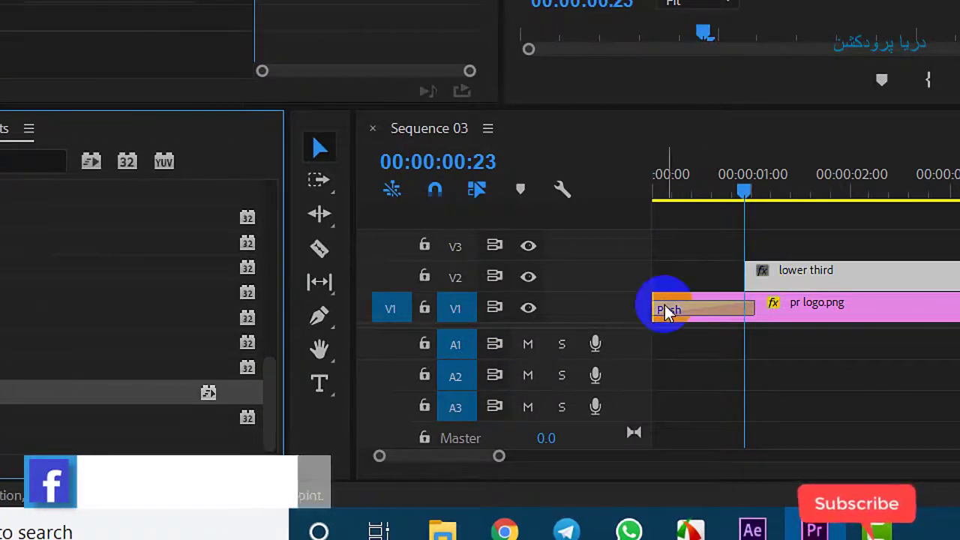
left_click_drag(88, 393, 815, 276)
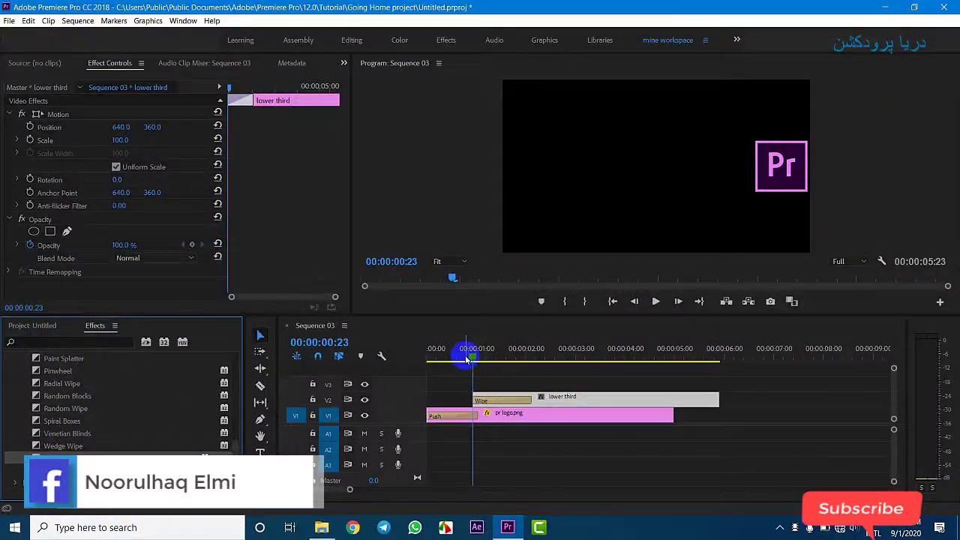
left_click_drag(739, 186, 586, 173)
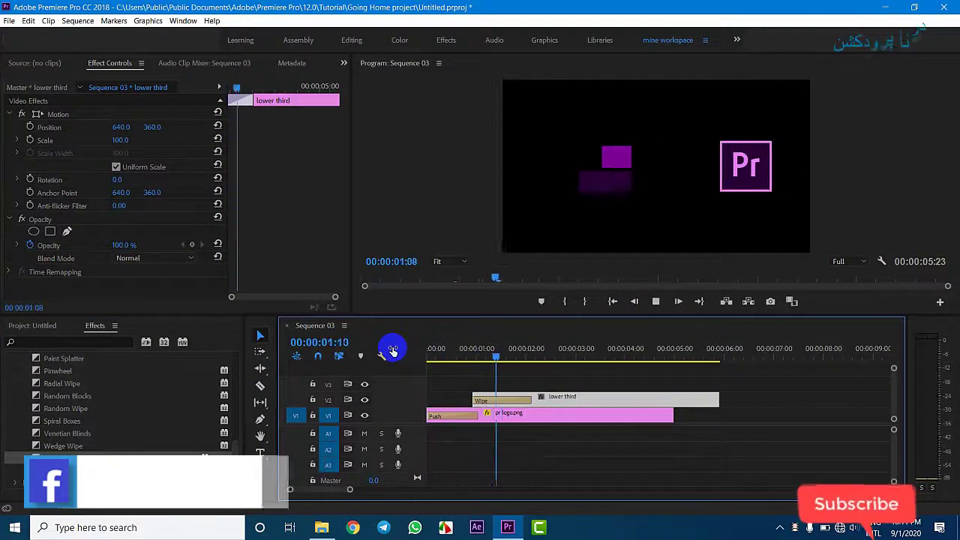
Switch on Reverse for the lower third's Wipe transition, then rewind to the sequence start to preview.
key("space")
left_click_drag(450, 347, 508, 390)
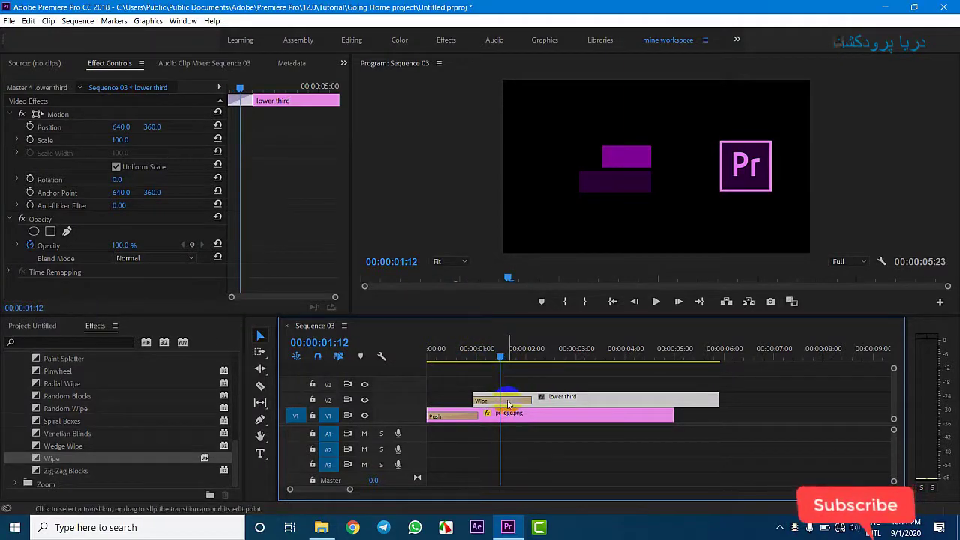
left_click(507, 403)
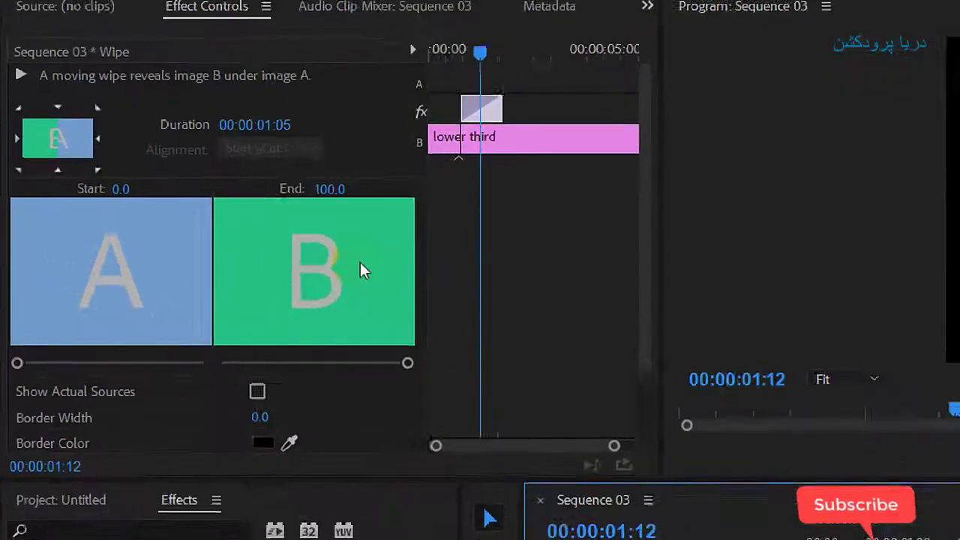
left_click_drag(646, 212, 654, 282)
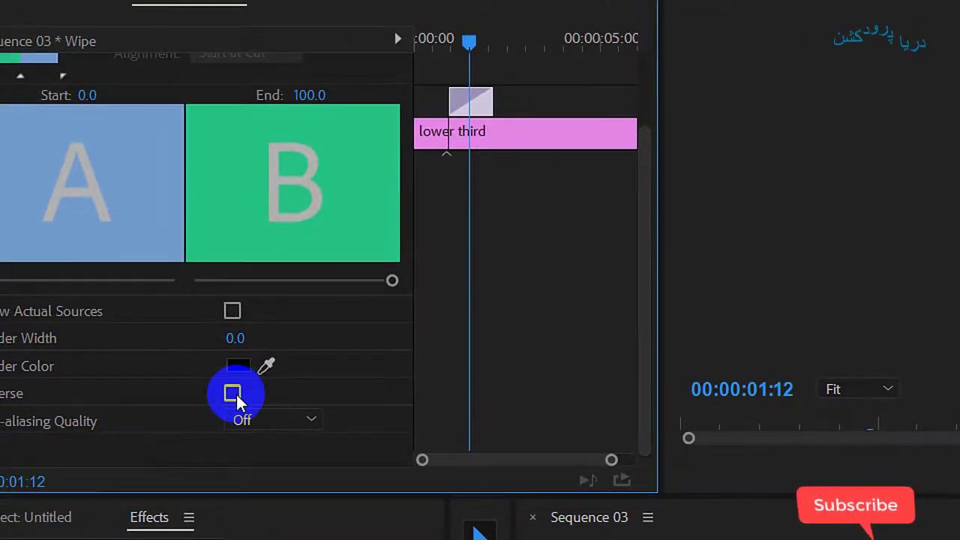
left_click(233, 394)
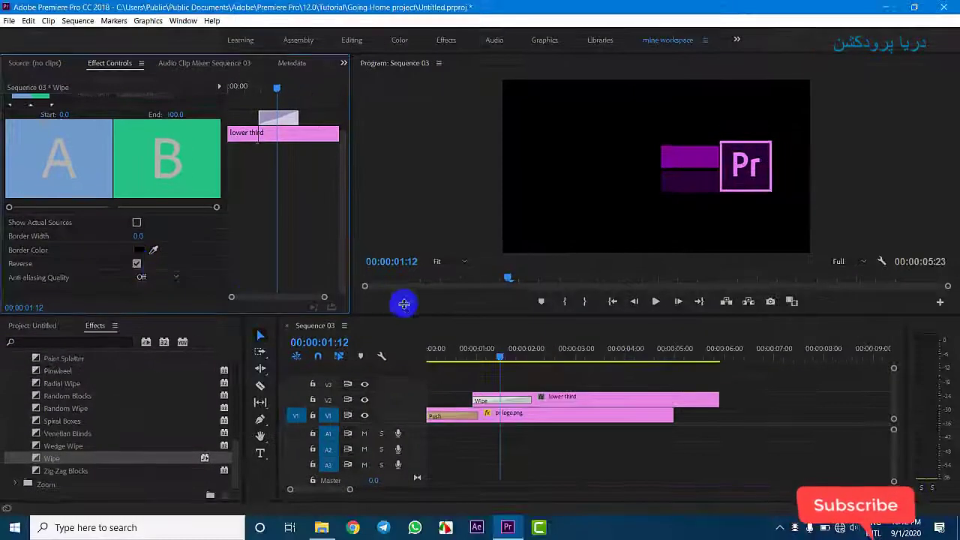
left_click(403, 365)
key("Home")
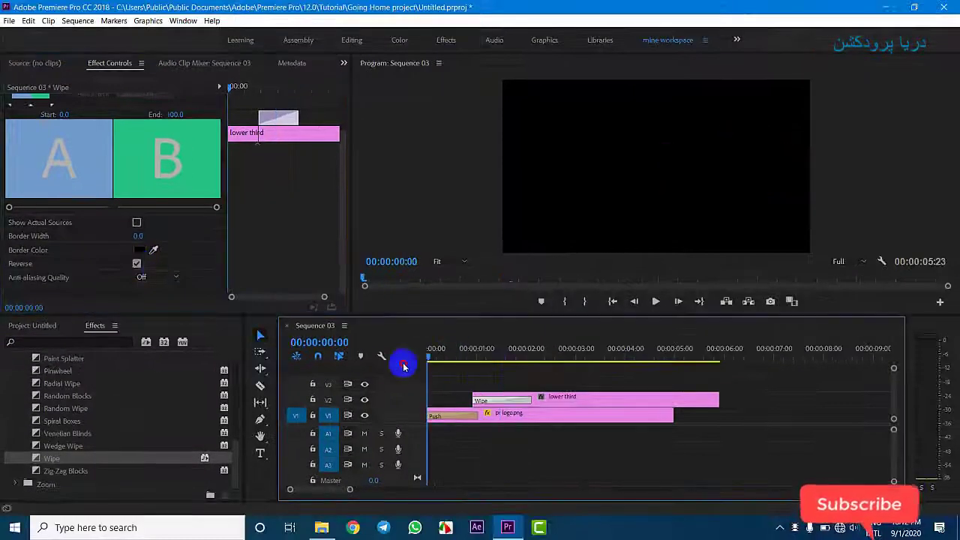
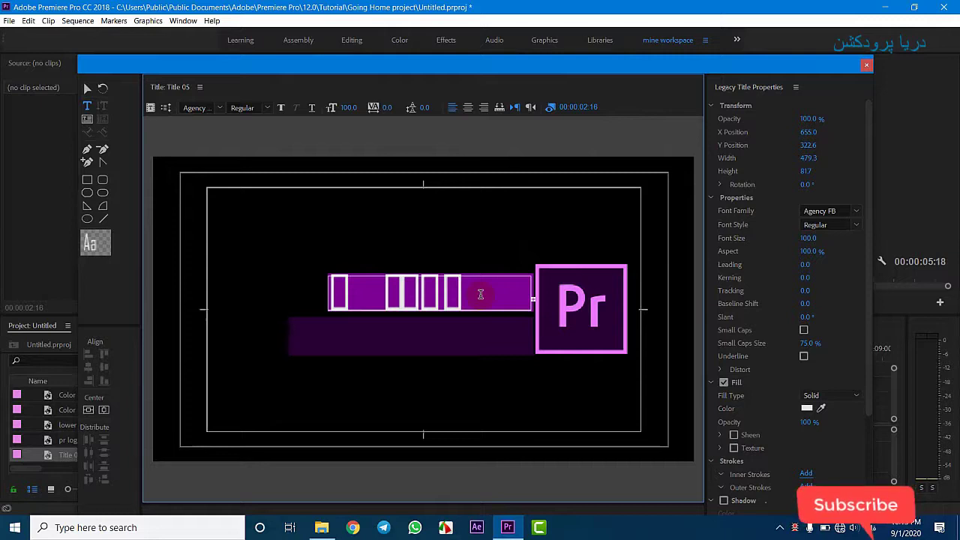
Set the title text to the Dubai font and right-align it.
triple_click(481, 299)
left_click(201, 108)
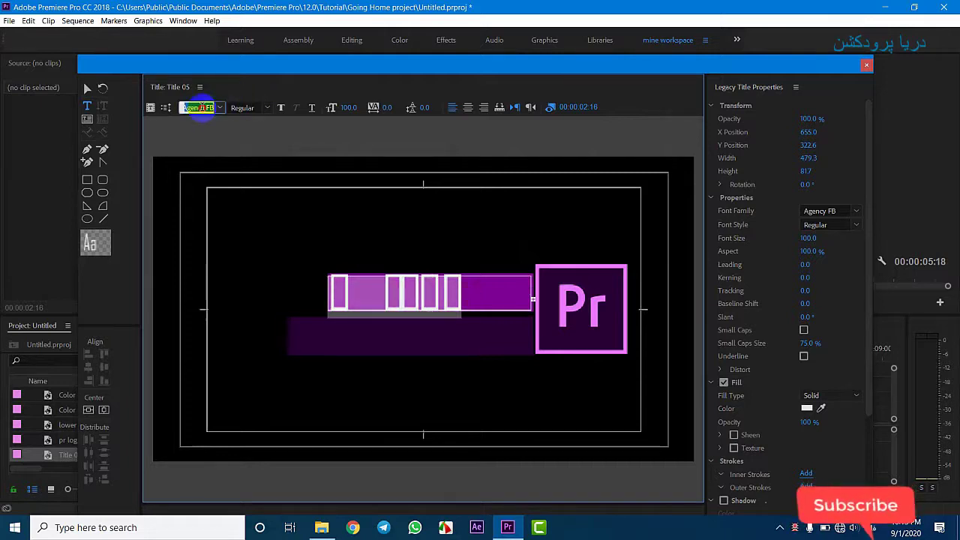
type("Dubai")
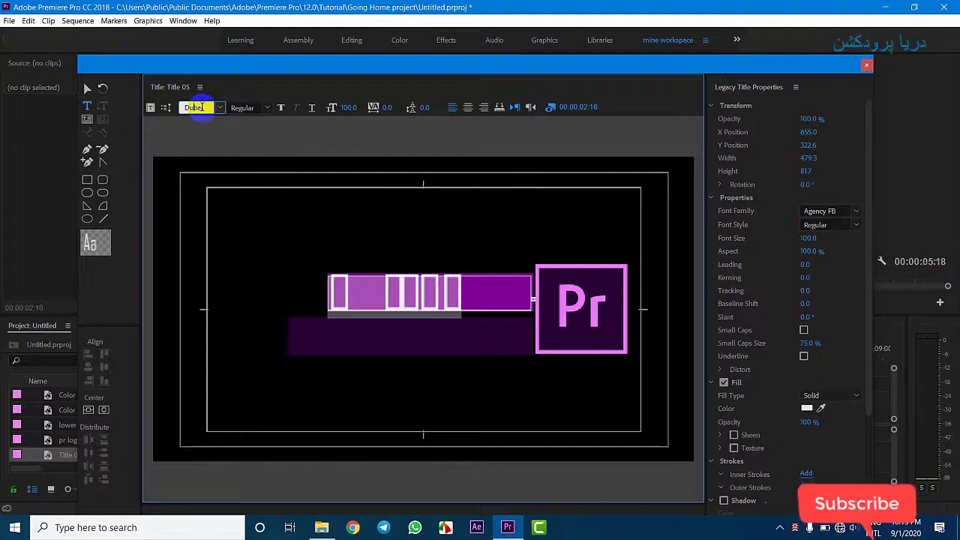
key("Return")
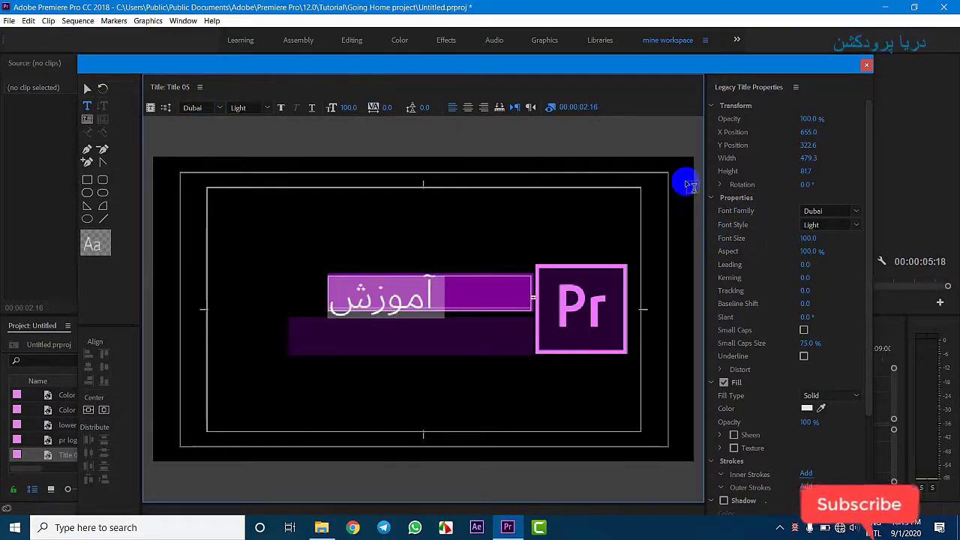
left_click(484, 107)
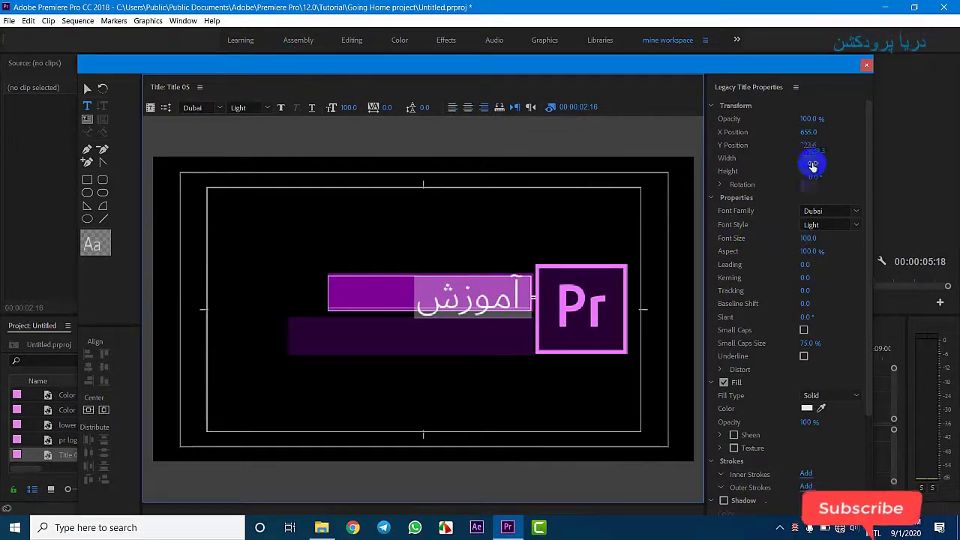
Set the title's font size to 68 and correct the Persian letters.
left_click_drag(804, 240, 790, 243)
left_click_drag(435, 292, 447, 292)
type("mریمیر")
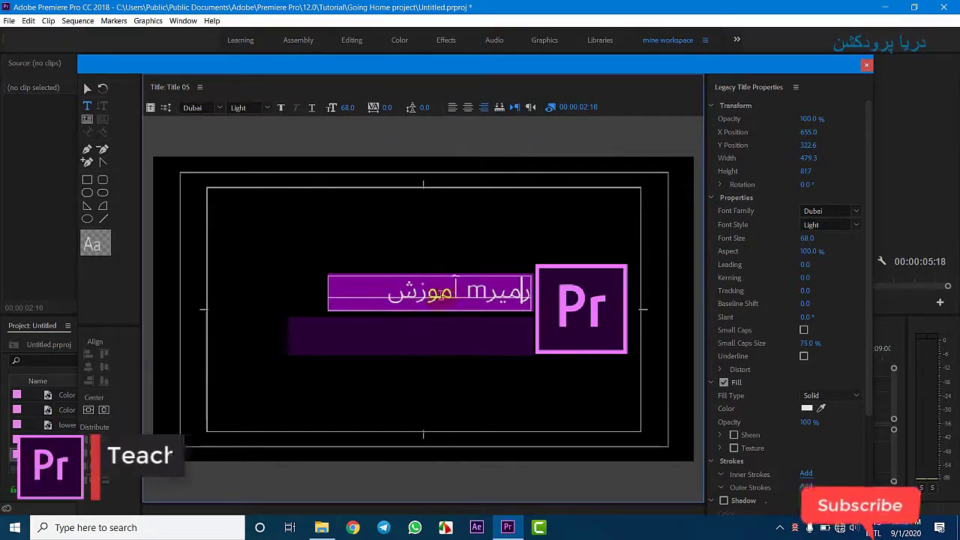
key("ctrl+z")
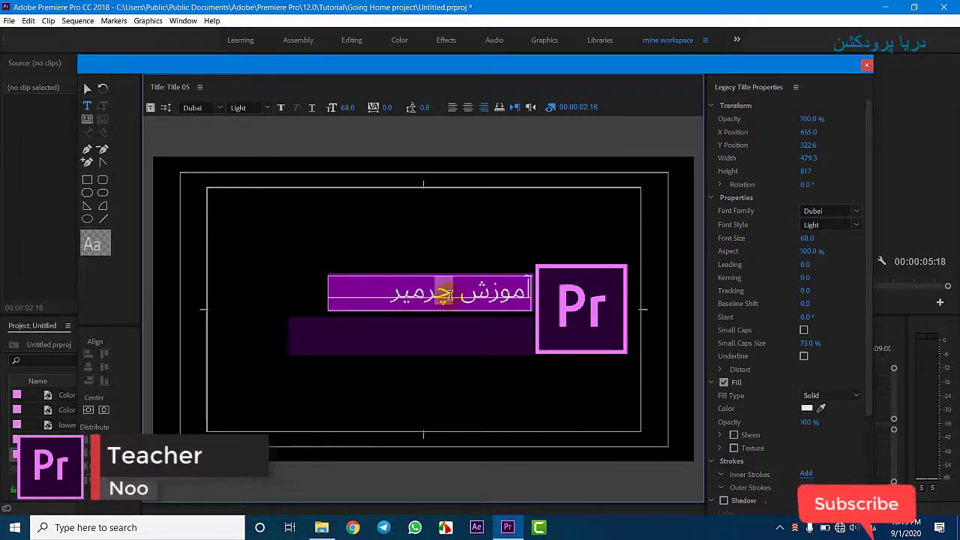
type("پ")
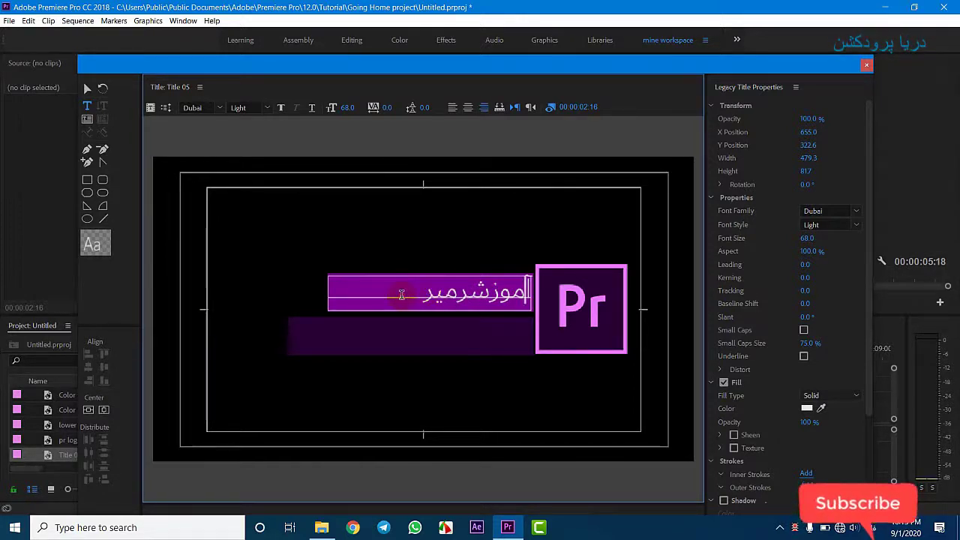
double_click(401, 298)
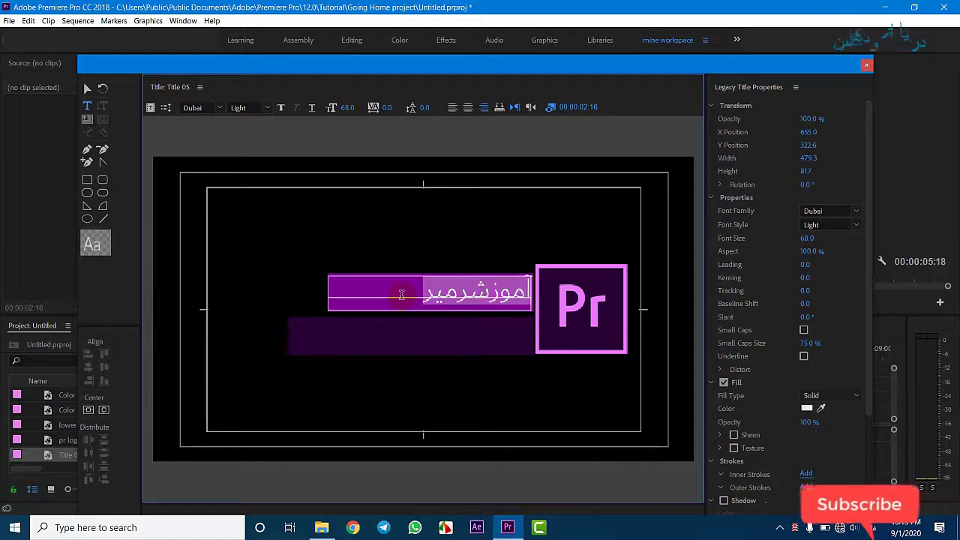
key("BackSpace")
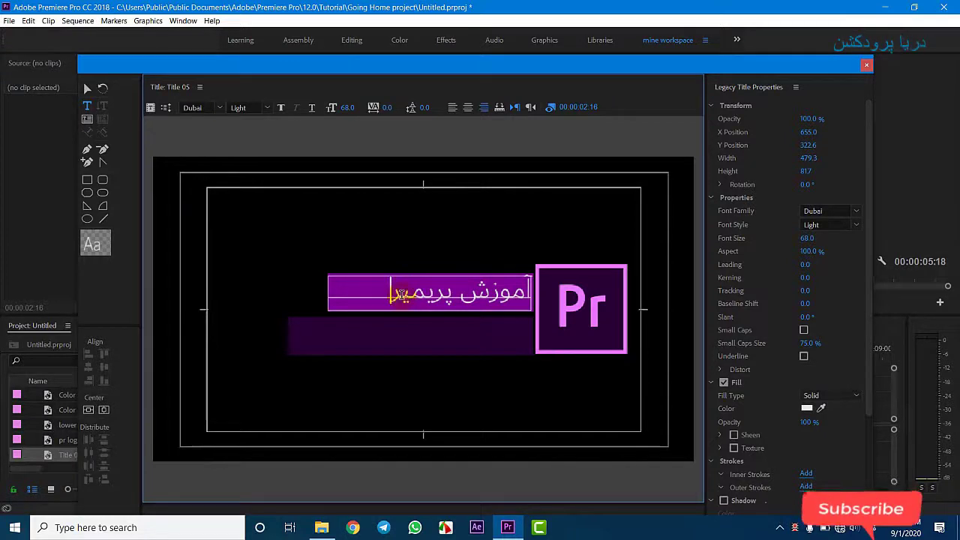
Make the Persian line آموزش پریمیر Bold.
double_click(401, 298)
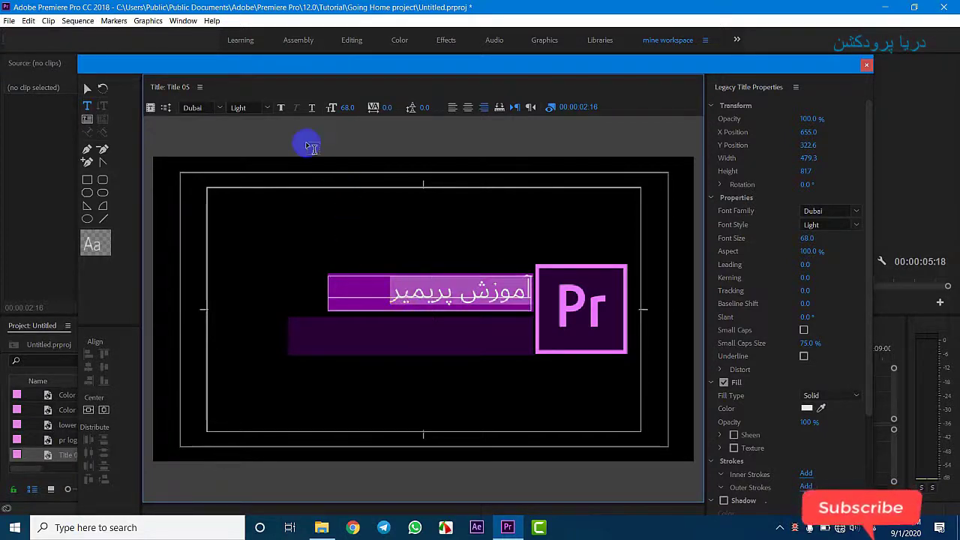
left_click(268, 108)
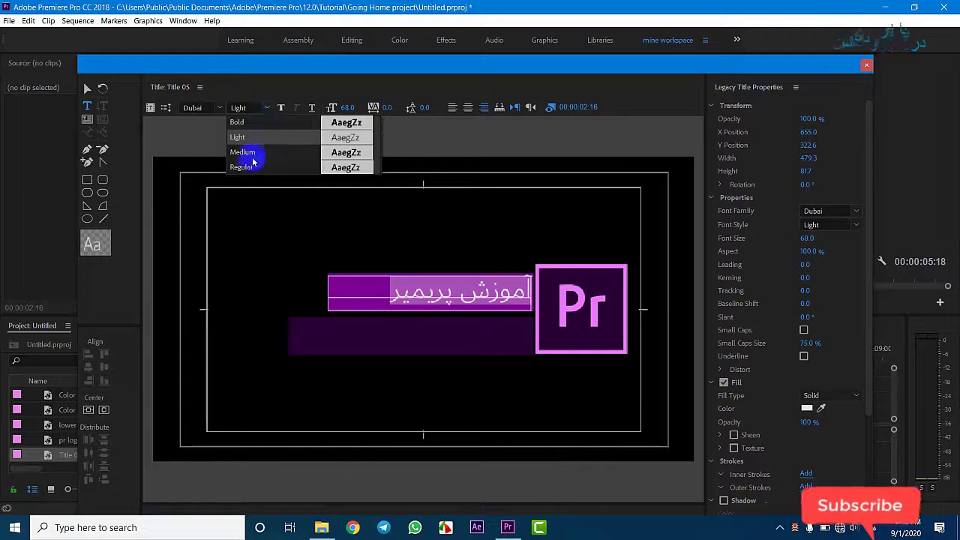
left_click(246, 128)
key("Escape")
left_click(415, 207)
Nudge the title line into place and duplicate it onto the lower purple bar.
left_click_drag(483, 290, 478, 295)
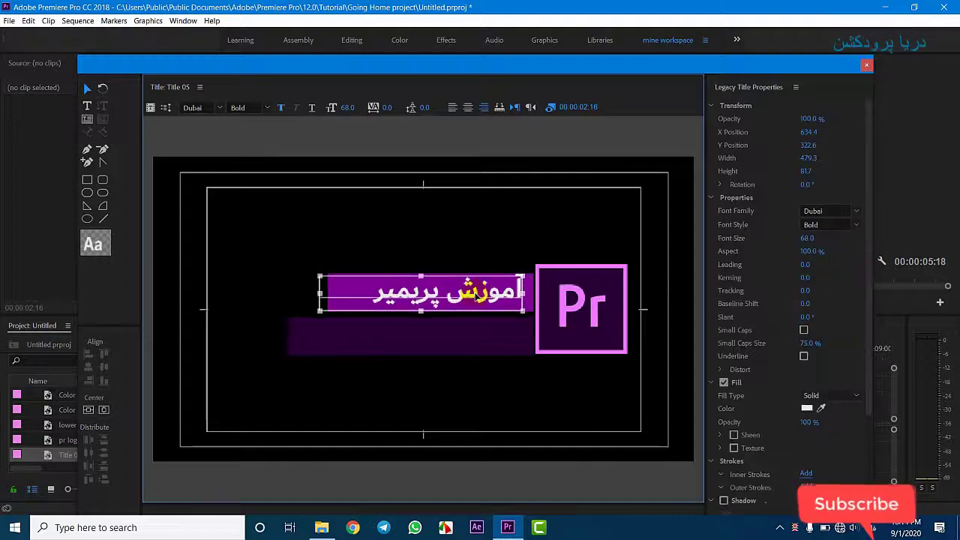
left_click(477, 246)
left_click(484, 292)
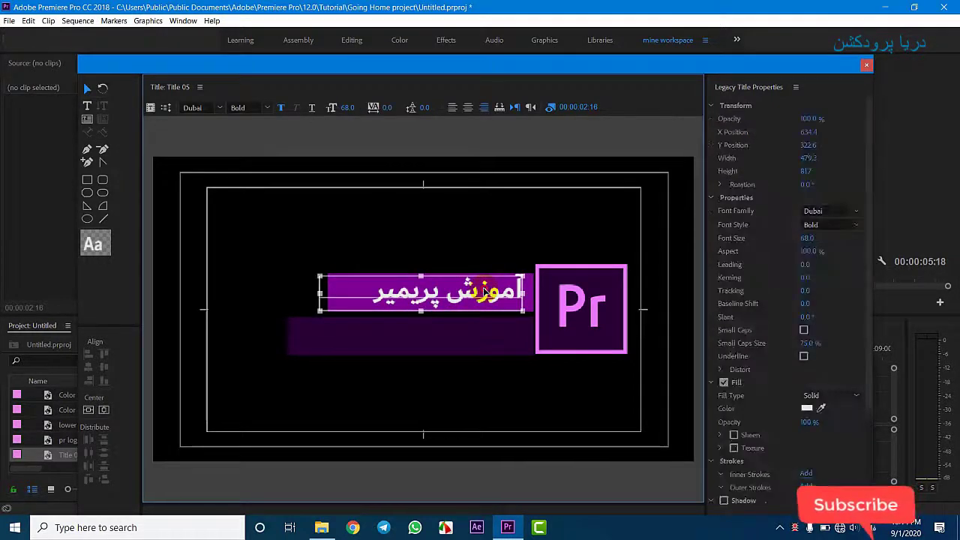
left_click_drag(483, 293, 488, 333)
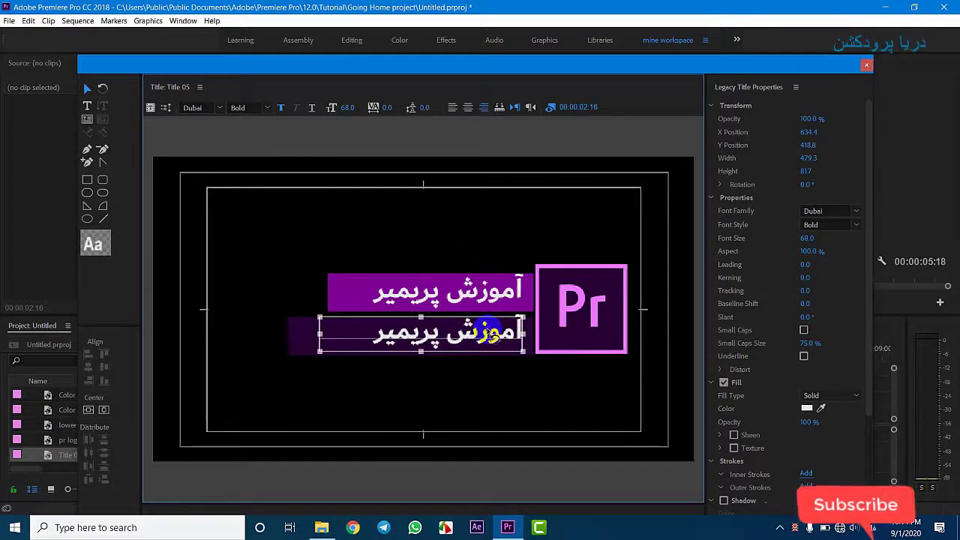
Replace the copied line with 'با استاد' plus the instructor's name and widen its text box to 532.4.
left_click(487, 330)
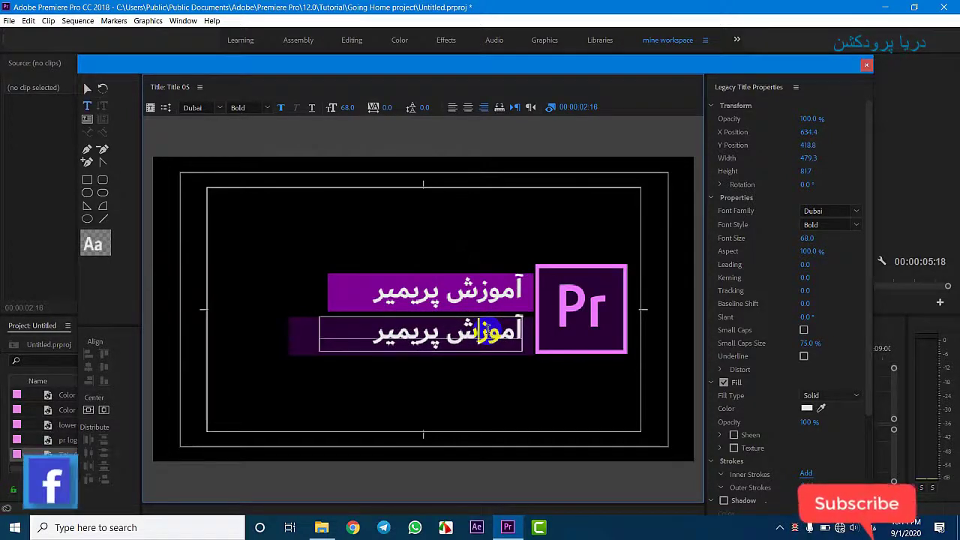
double_click(488, 330)
left_click(488, 330)
key("ctrl+a")
type("با")
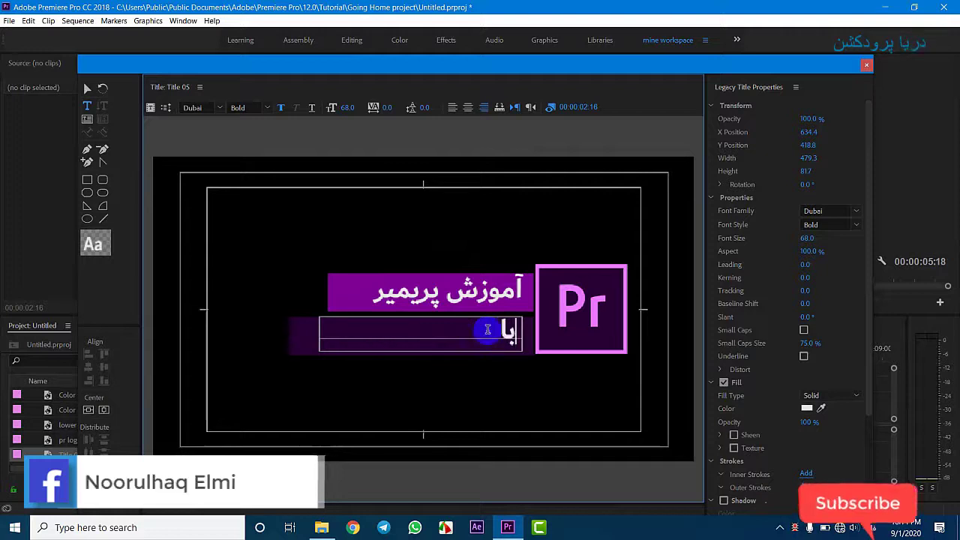
type(" استاد نورال")
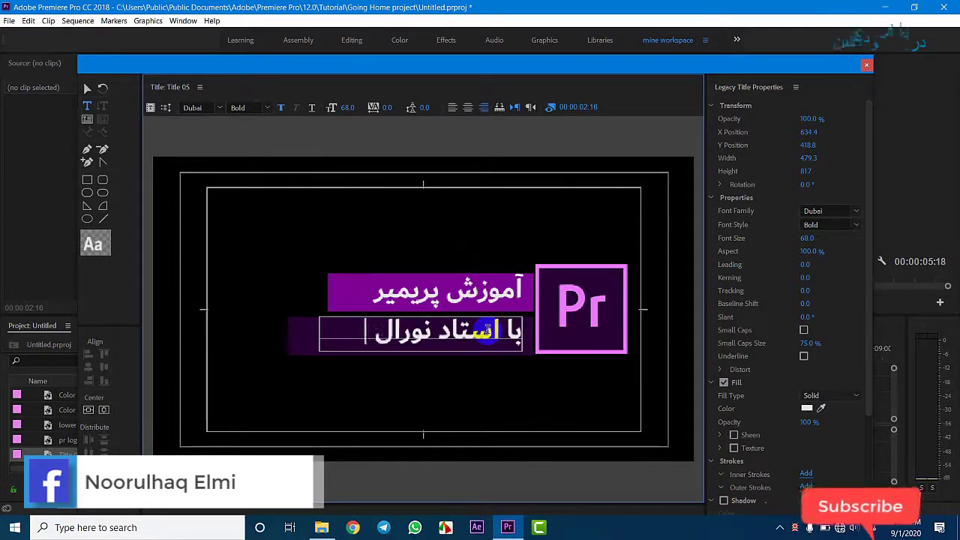
type("حق")
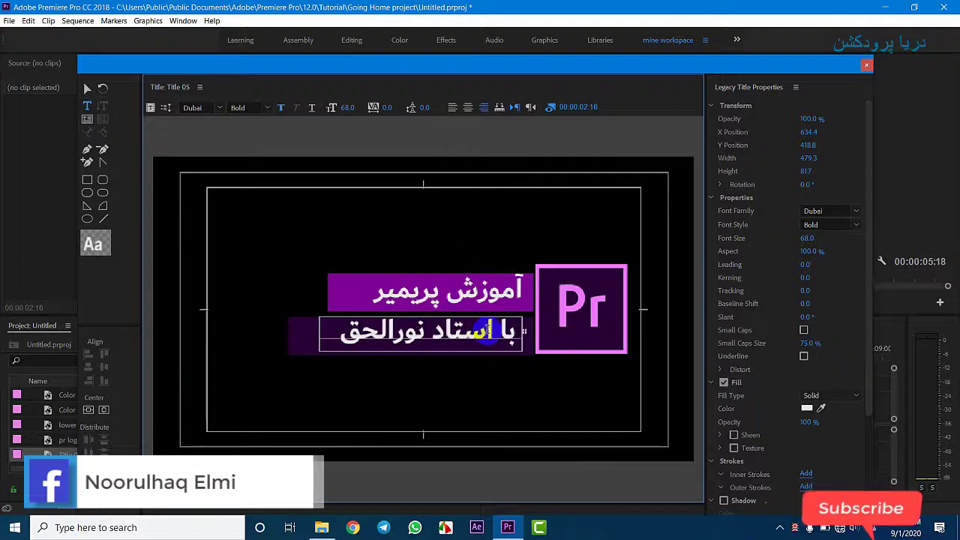
key("ctrl+a")
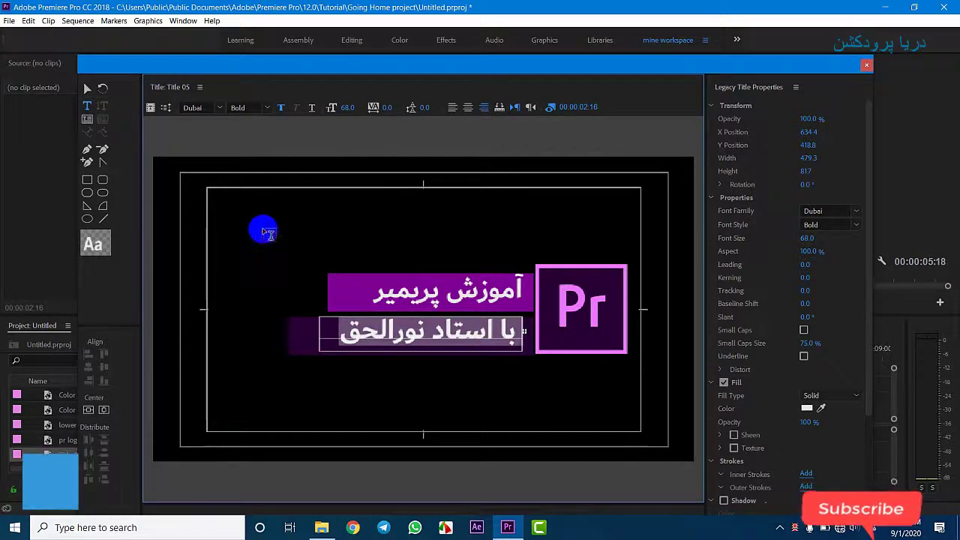
left_click(88, 89)
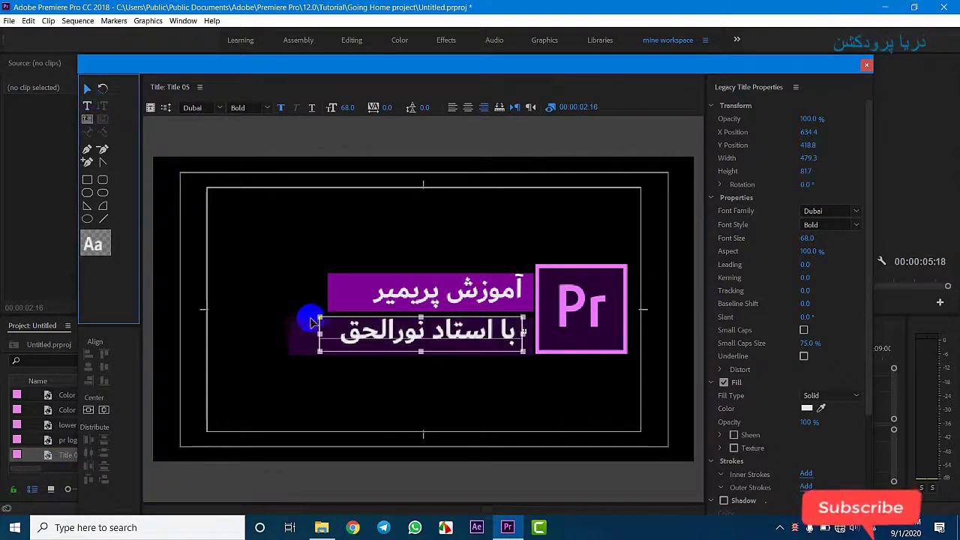
left_click_drag(320, 335, 299, 337)
Shrink the second line to size 49, fix the name's final letters, and nudge it down.
double_click(349, 336)
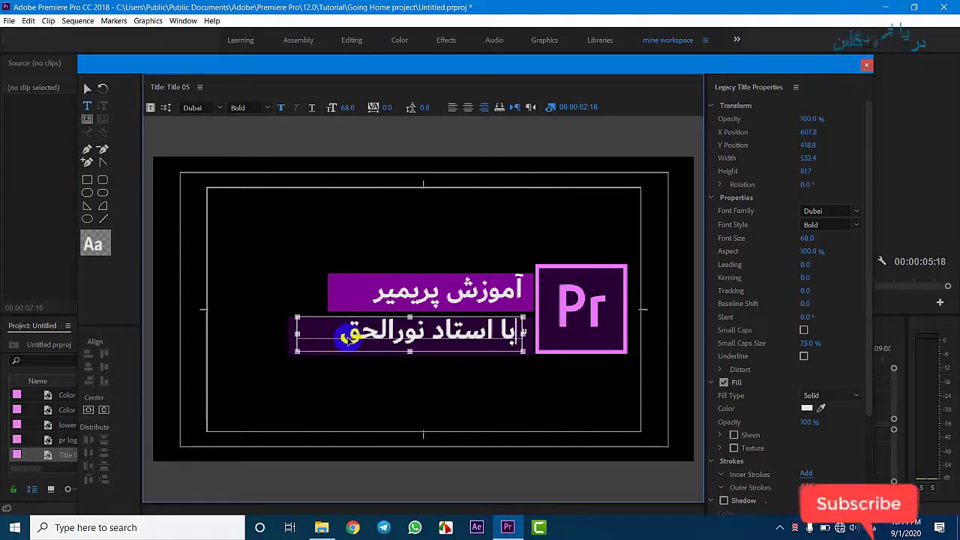
key("ctrl+a")
mouse_move(342, 107)
left_mouse_down()
mouse_move(333, 106)
mouse_move(353, 107)
left_mouse_up()
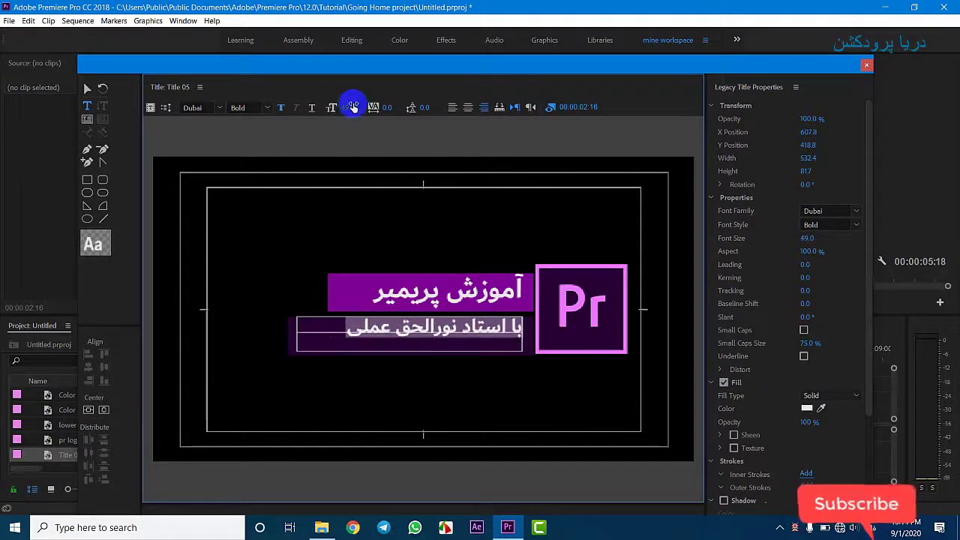
left_click_drag(393, 327, 346, 330)
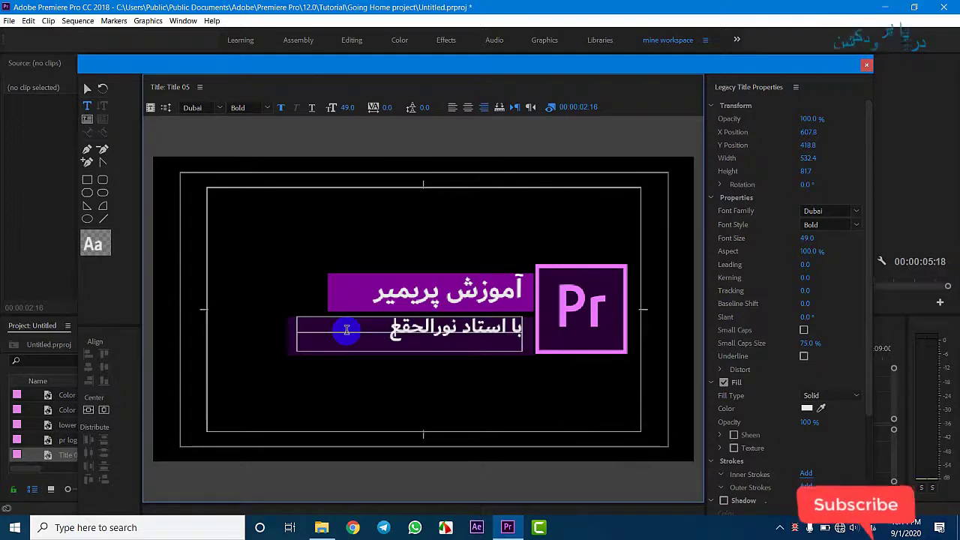
key("BackSpace")
type("علمی")
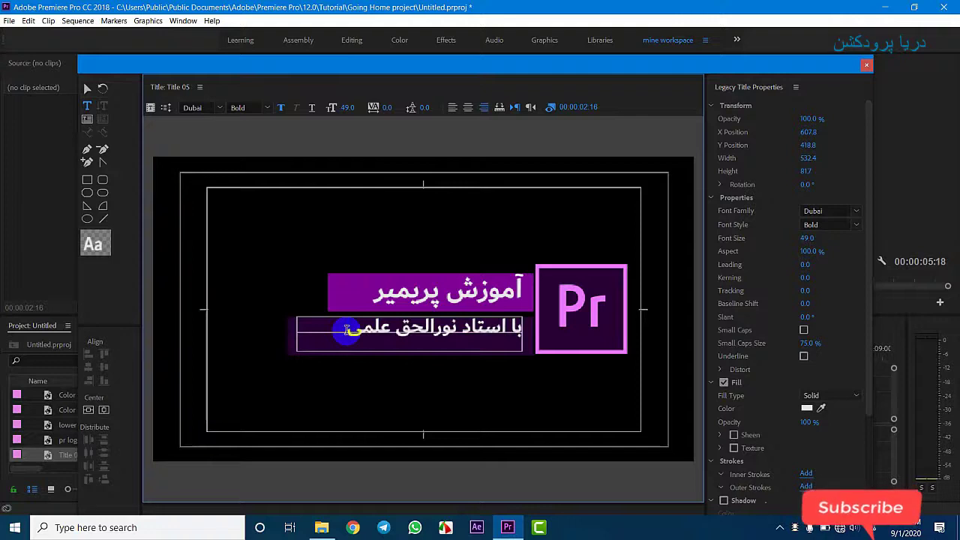
left_click(87, 88)
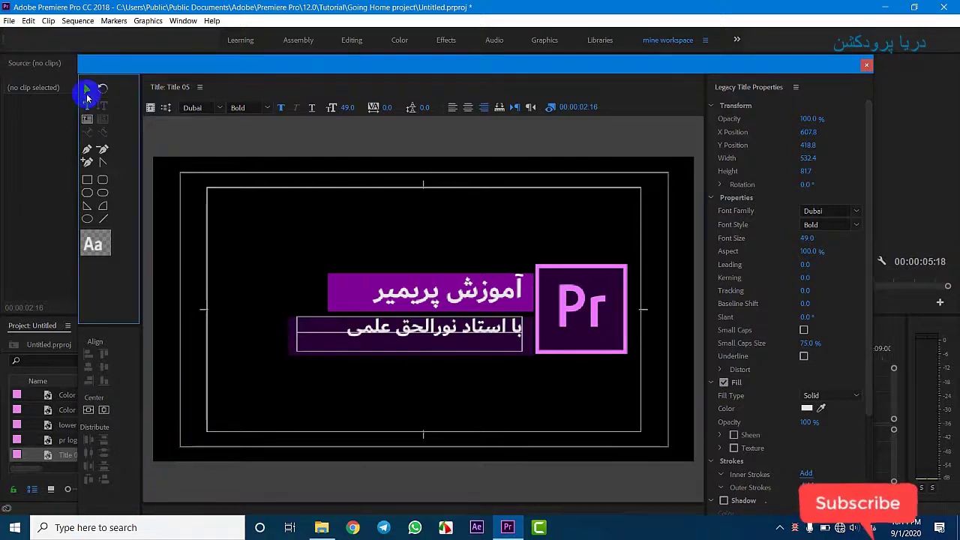
left_click(359, 138)
left_click_drag(464, 330, 466, 342)
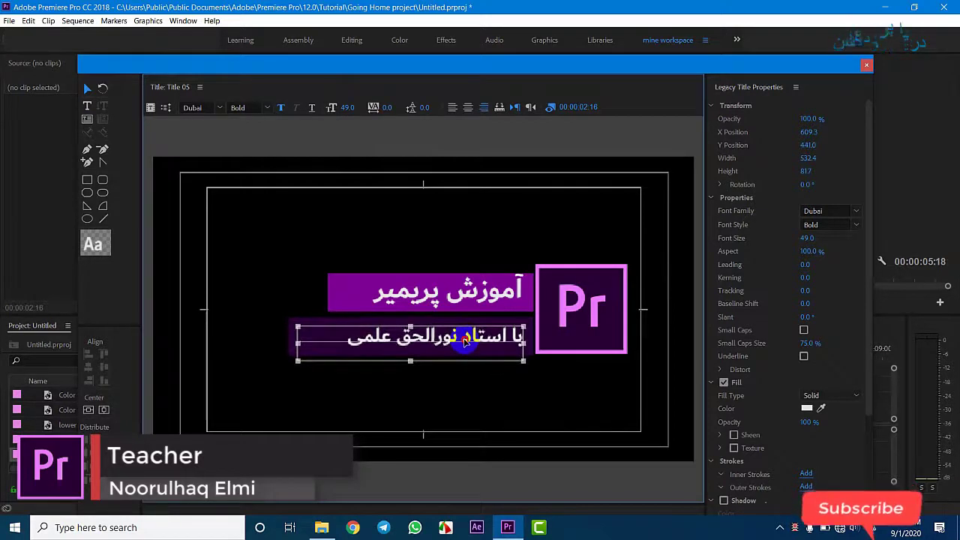
left_click(523, 400)
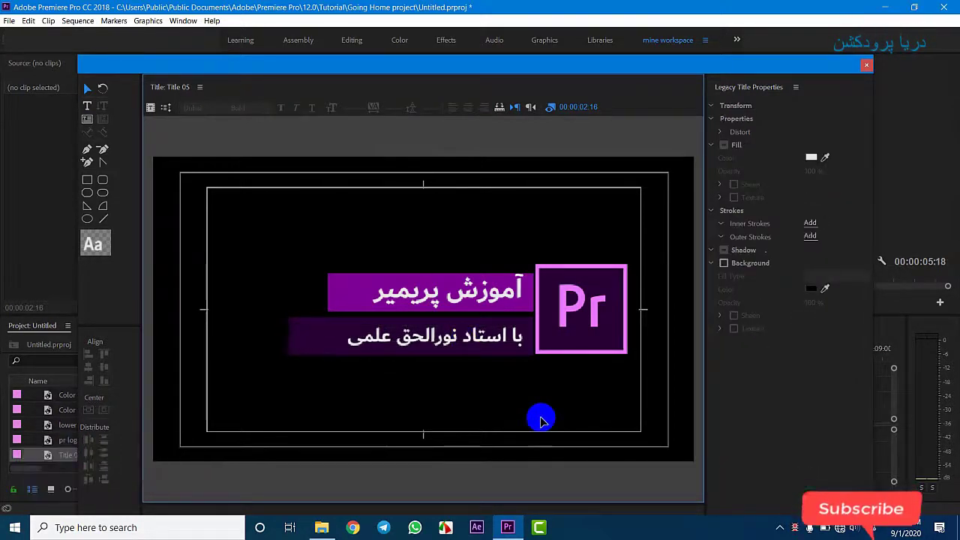
Place Title 05 on the V3 track starting at about 00:00:01:00.
left_click(866, 65)
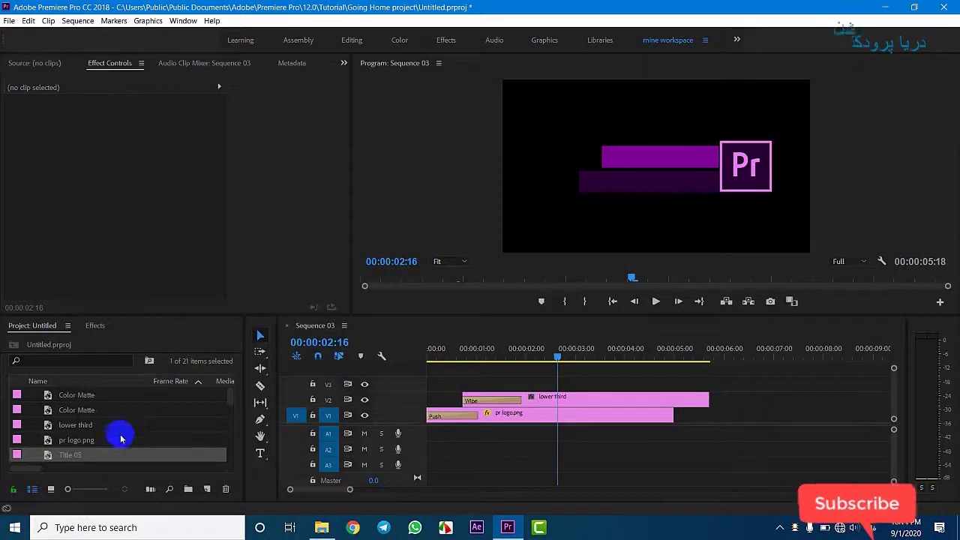
left_click_drag(73, 454, 505, 383)
left_click_drag(450, 349, 482, 360)
left_click_drag(545, 389, 516, 387)
Add a Wipe transition to Title 05's start, set it to Reverse, and preview it.
left_click(95, 325)
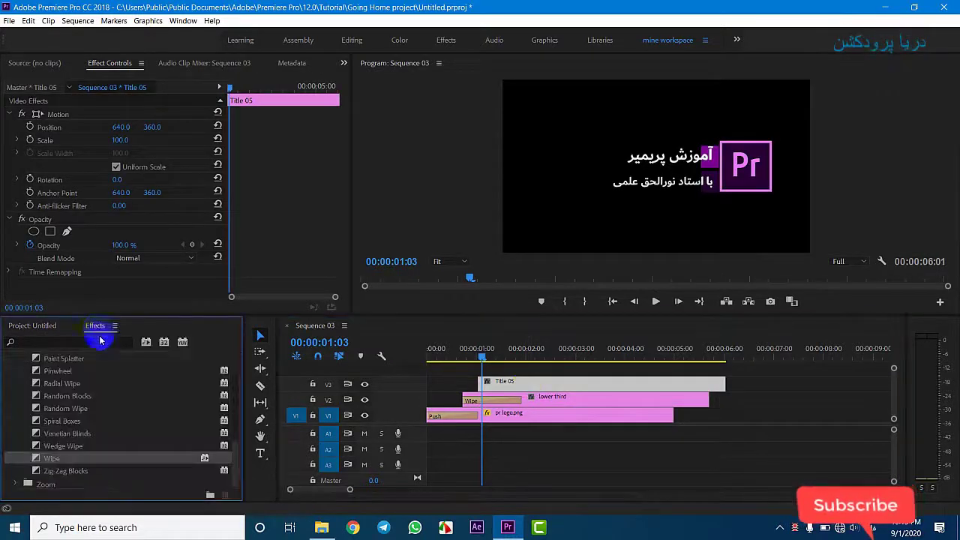
left_click_drag(87, 448, 362, 351)
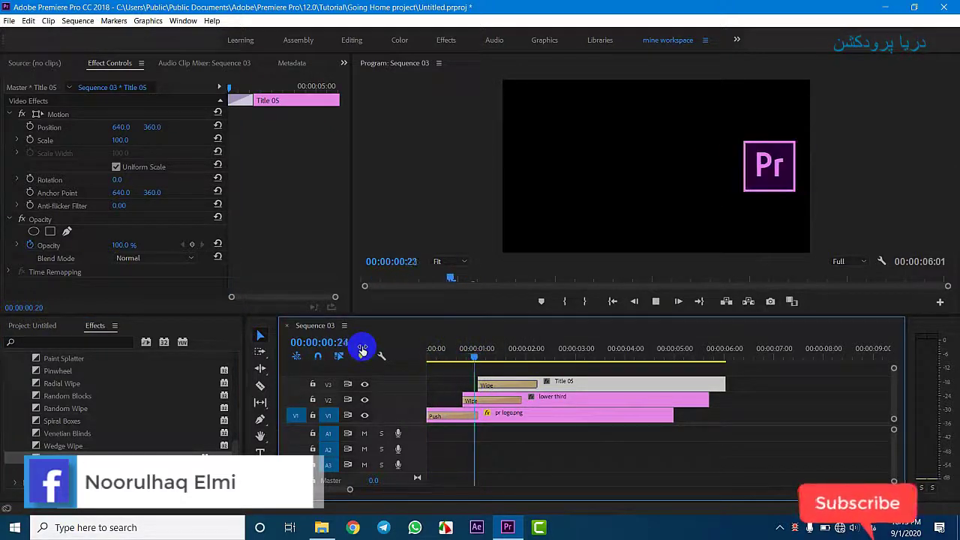
key("space")
left_click_drag(439, 351, 515, 356)
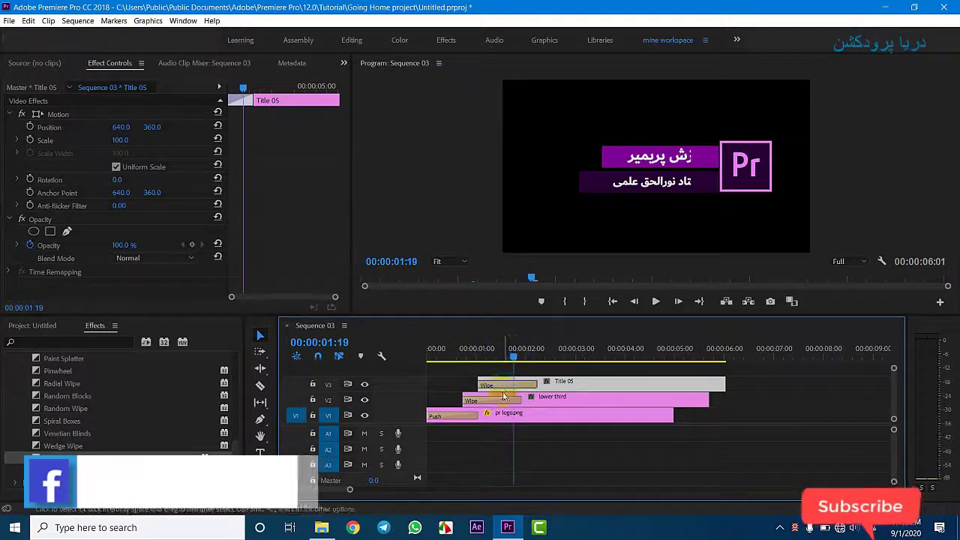
left_click(507, 385)
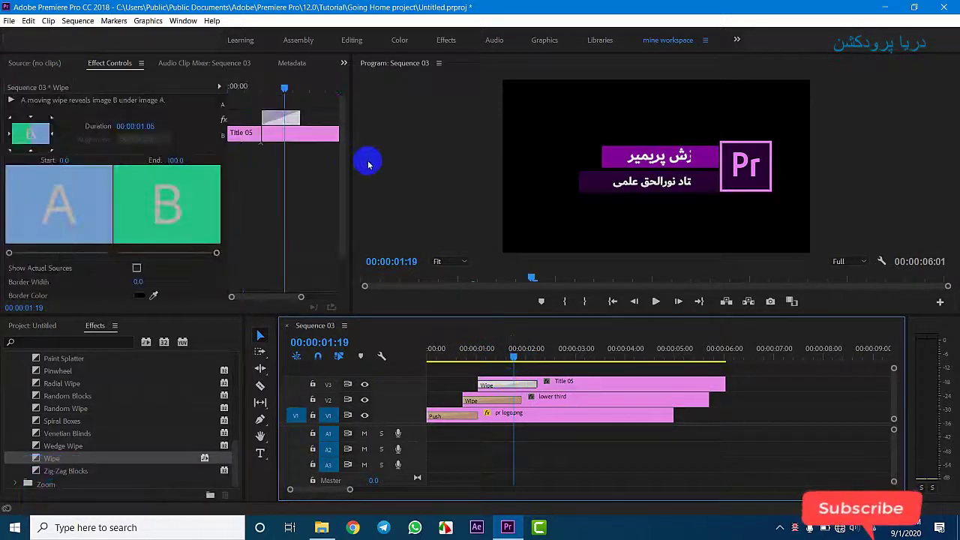
scroll(338, 225, "down", 2)
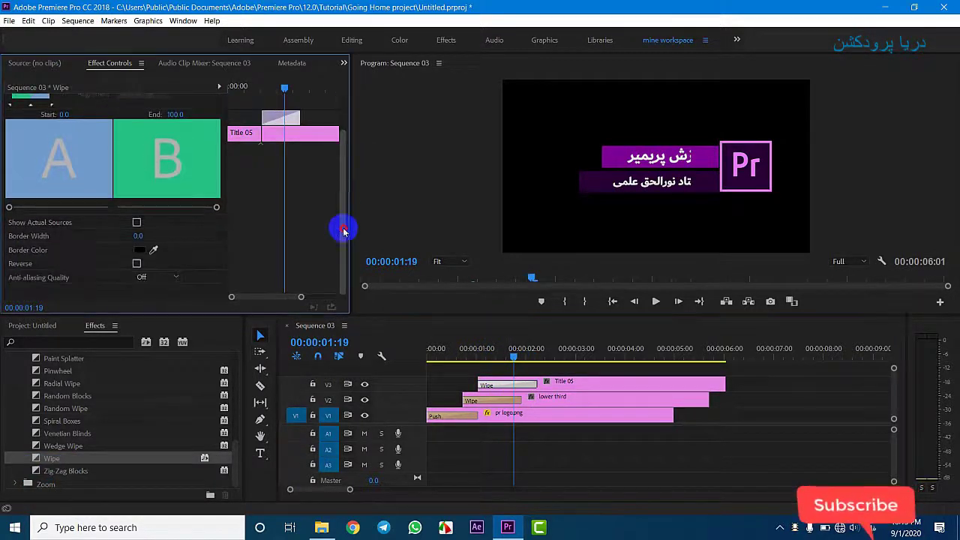
left_click(136, 264)
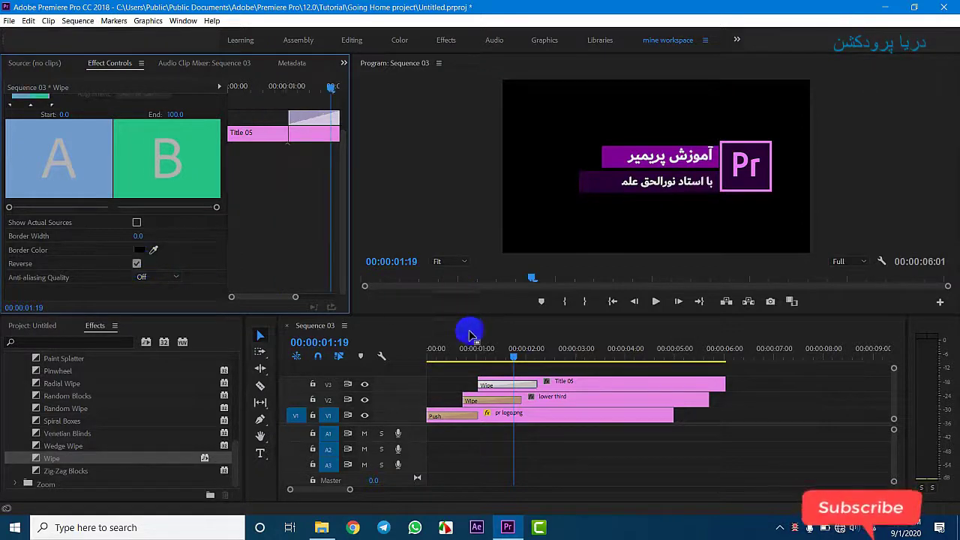
left_click_drag(464, 349, 386, 361)
key("space")
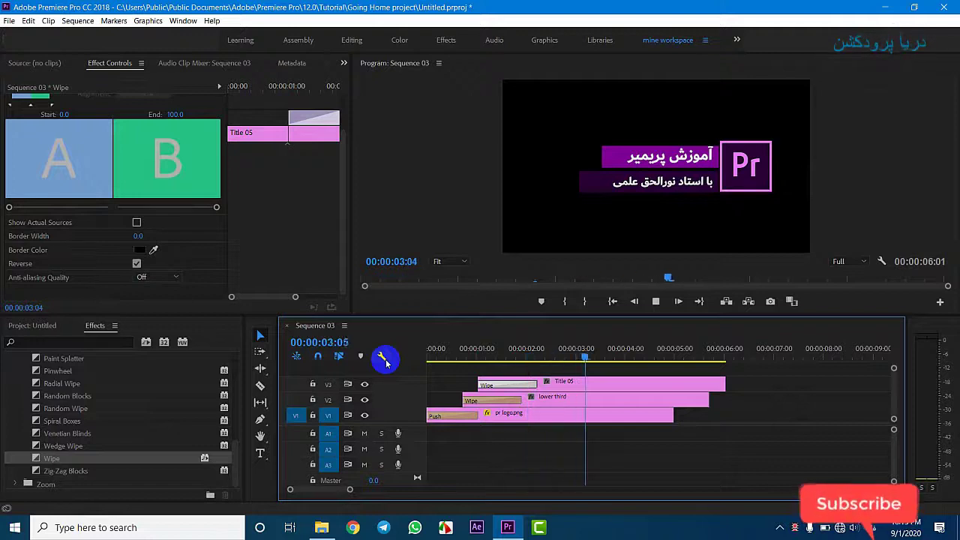
Lengthen the pr logo.png clip's end and shorten Title 05 by 20 frames.
left_click_drag(463, 349, 658, 376)
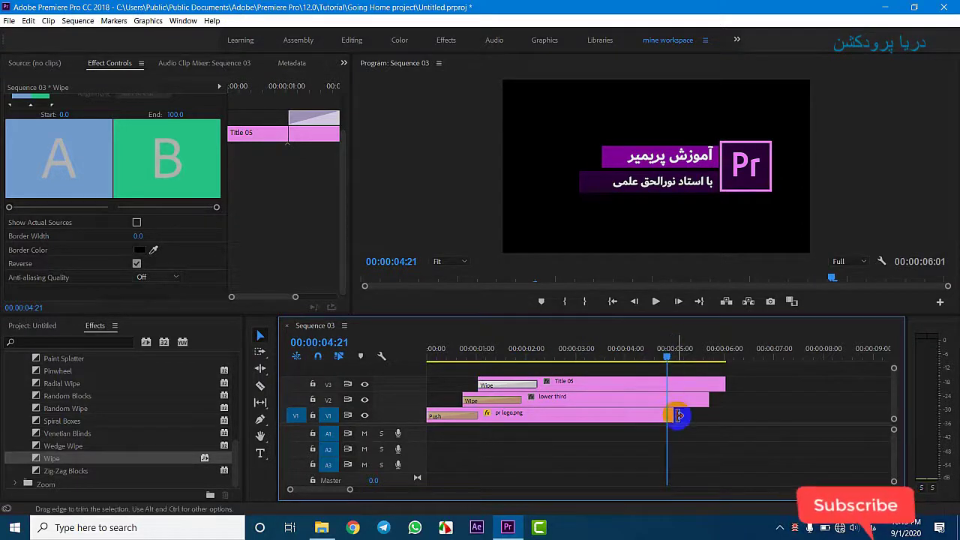
left_click_drag(679, 416, 740, 418)
left_click_drag(724, 384, 684, 385)
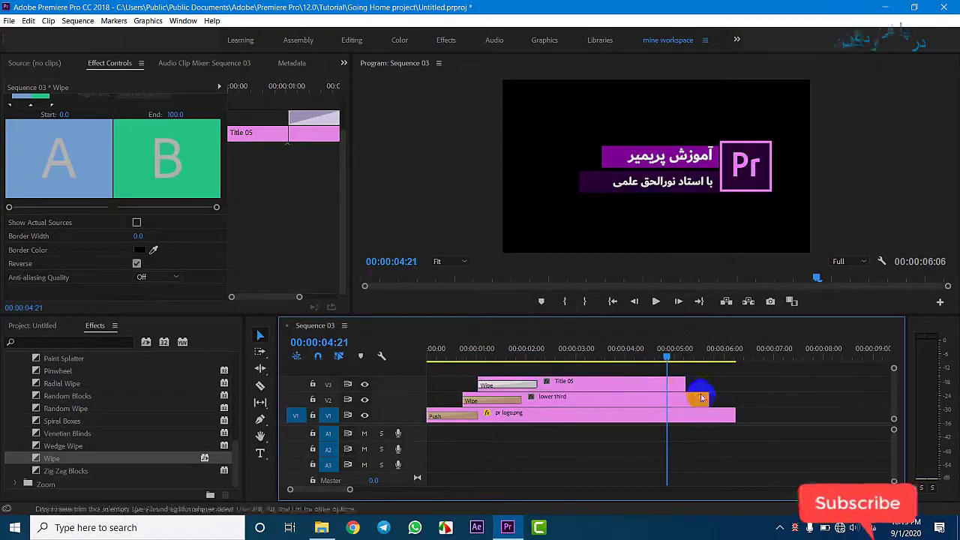
Add Wipe transitions to the ends of the lower third and Title 05.
left_click_drag(47, 462, 701, 400)
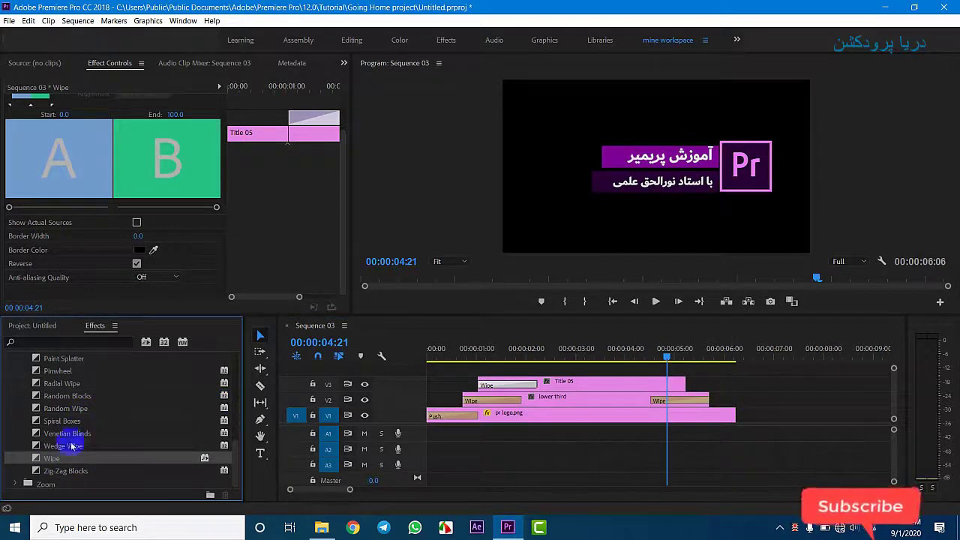
left_click_drag(48, 461, 680, 384)
scroll(236, 395, "up", 10)
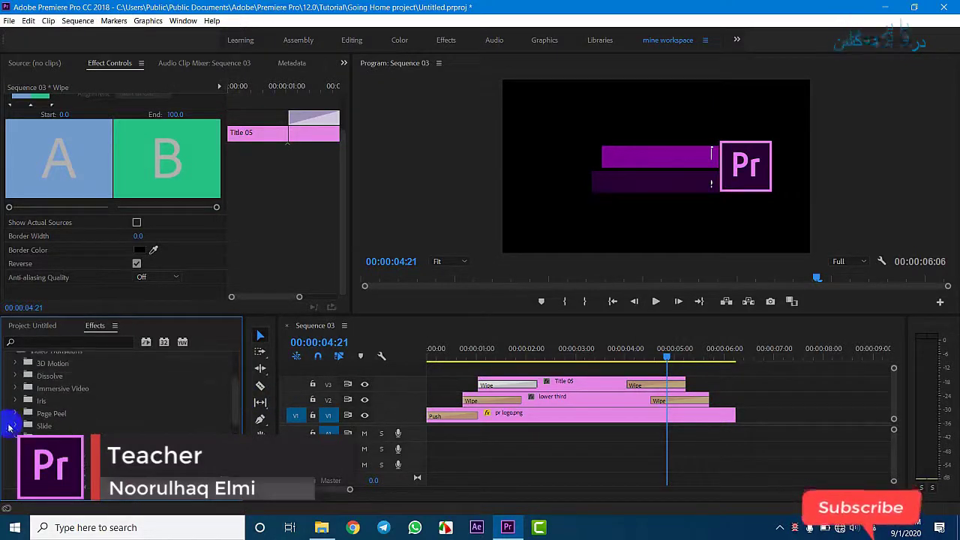
Add a Push transition from the Slide group to the end of the pr logo.png clip.
left_click(15, 426)
left_click_drag(235, 384, 235, 409)
left_click_drag(50, 378, 736, 419)
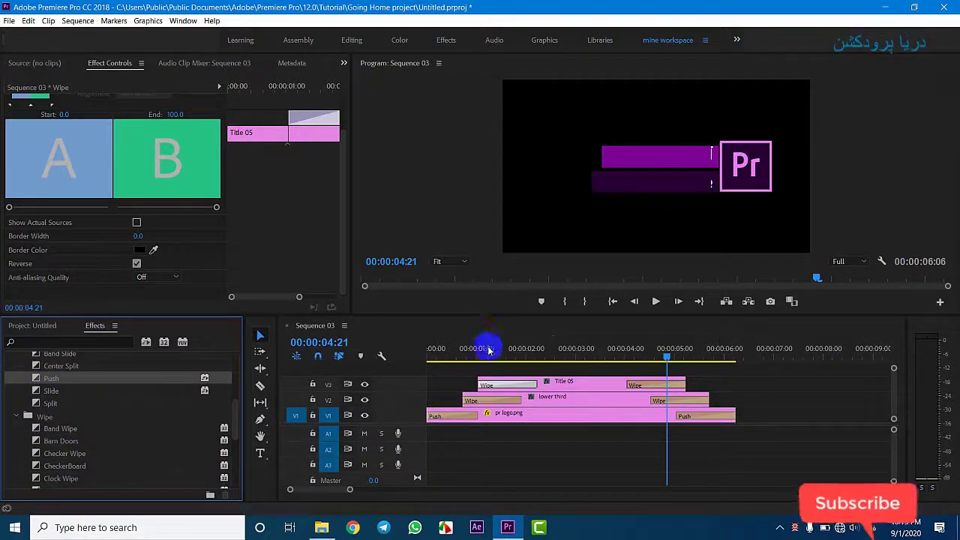
left_click_drag(487, 347, 389, 361)
key("space")
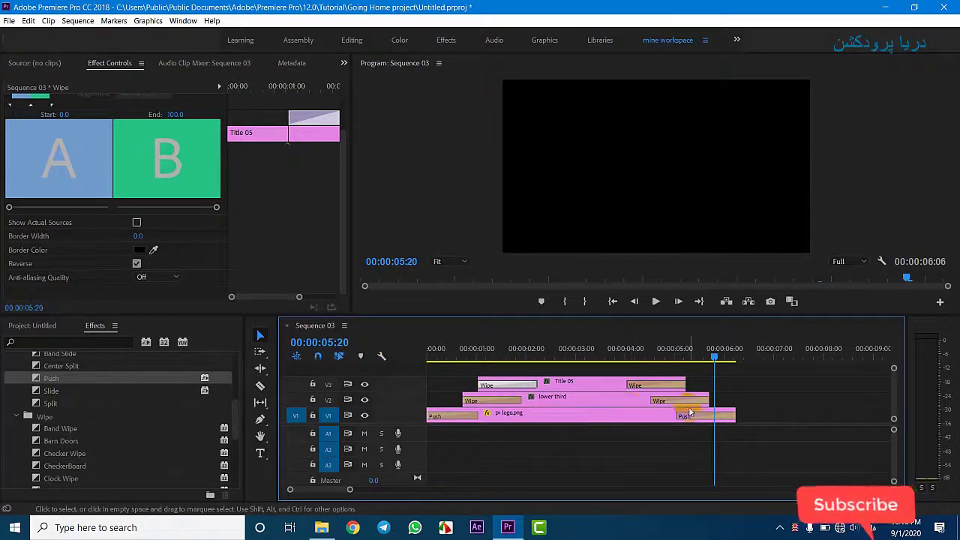
Extend the logo clip's end by seven frames so the sequence runs to 00:00:06:16.
left_click_drag(739, 417, 758, 415)
left_click_drag(616, 348, 259, 390)
key("space")
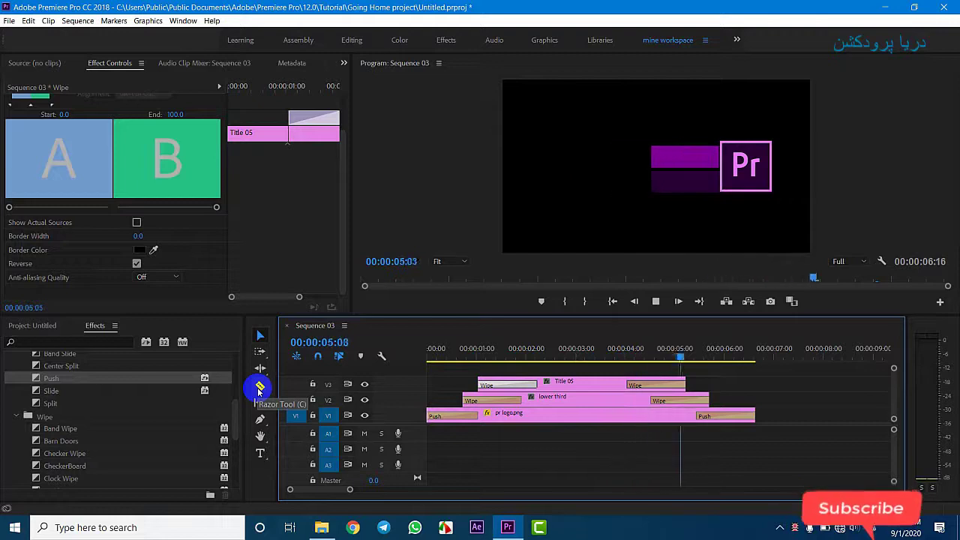
Extend Title 05's end by 5 frames to a 00:00:04:10 duration and replay the exits.
key("space")
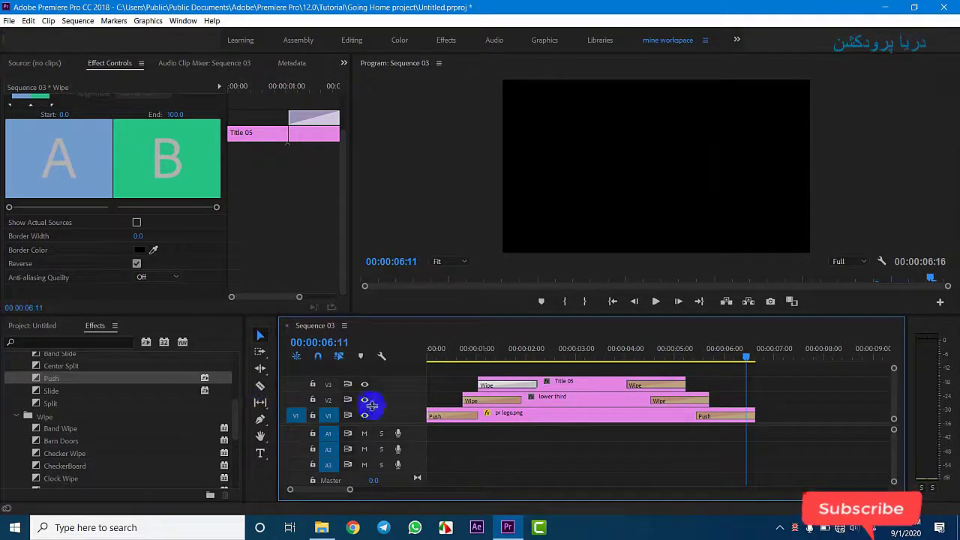
left_click_drag(632, 349, 662, 359)
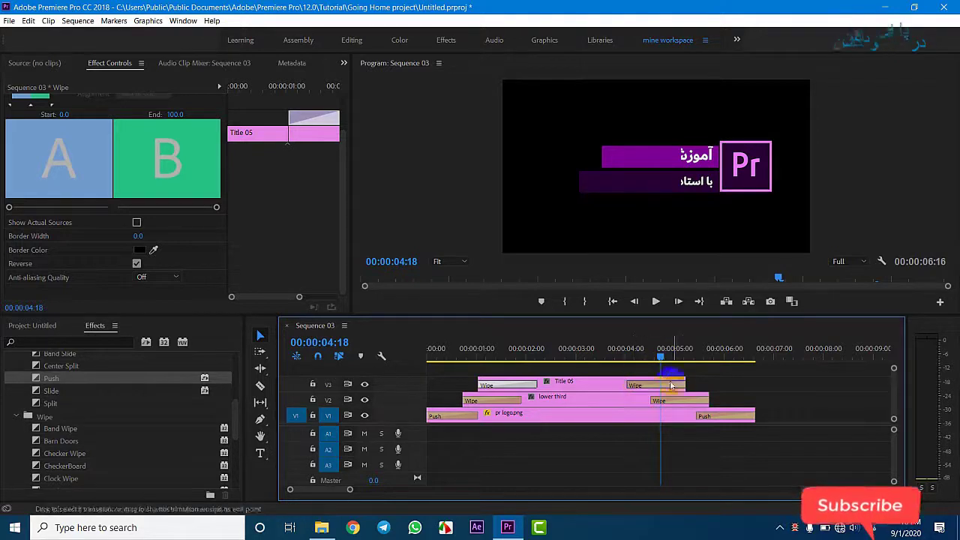
left_click_drag(689, 382, 691, 383)
left_click_drag(647, 356, 621, 356)
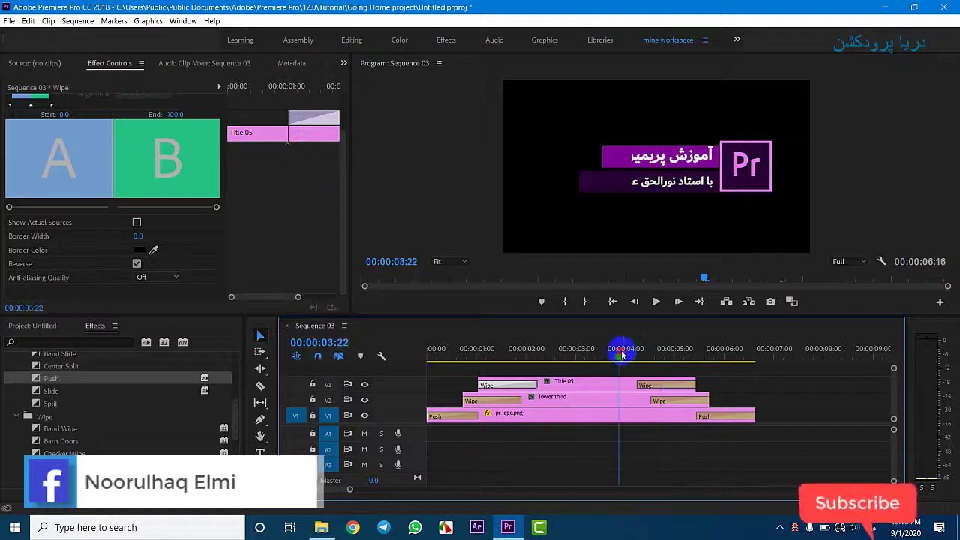
key("space")
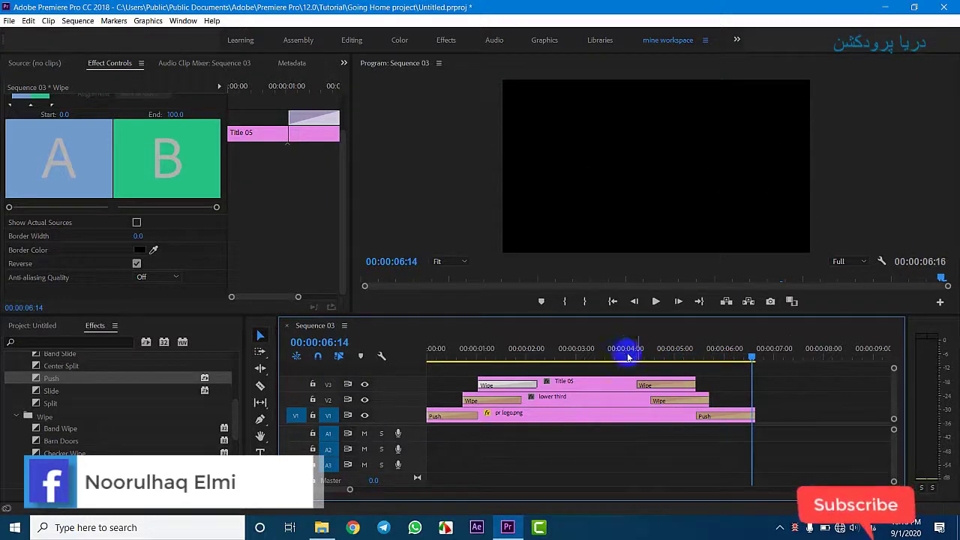
left_click_drag(793, 386, 542, 412)
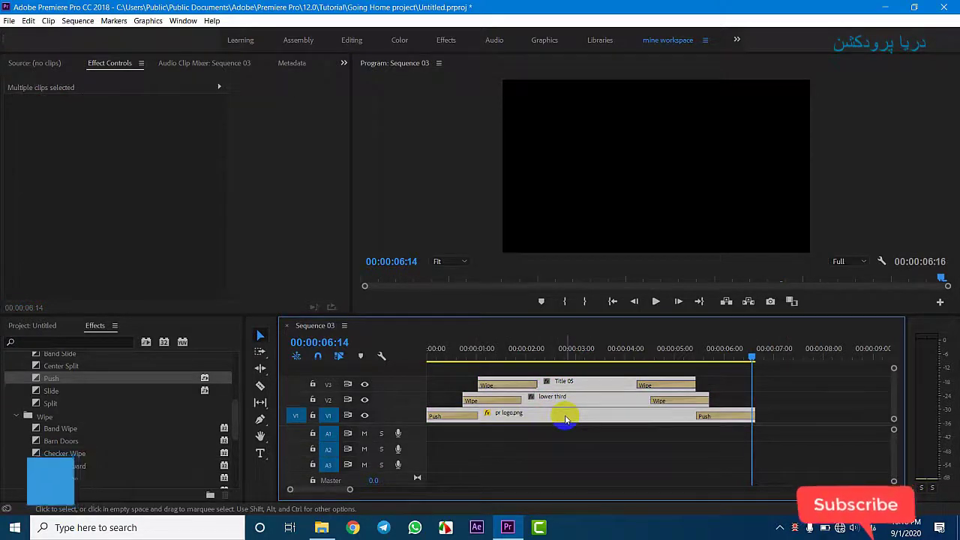
Nest the logo, lower third and Title 05 clips into one sequence with a name beginning 'lowr'.
right_click(565, 417)
mouse_move(618, 314)
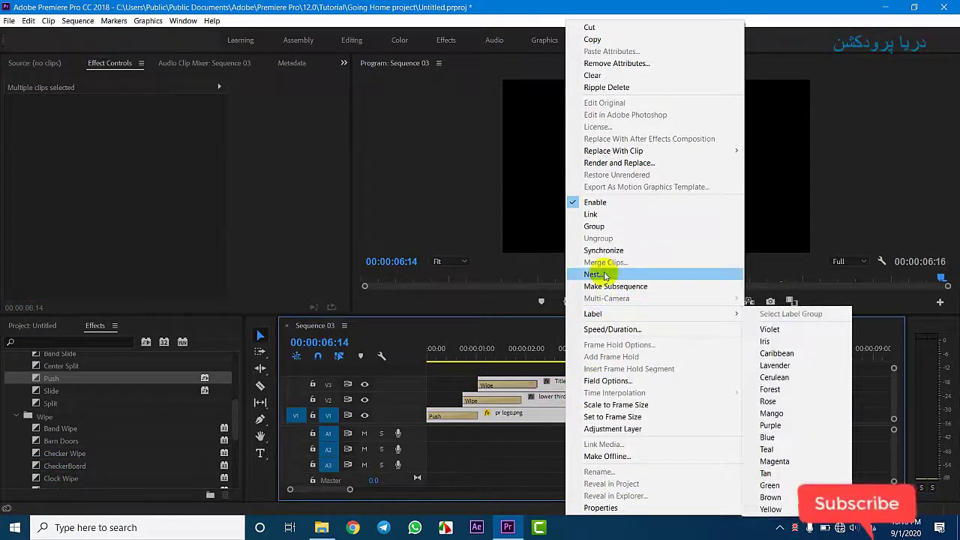
left_click(607, 273)
key("BackSpace")
type("مختصر")
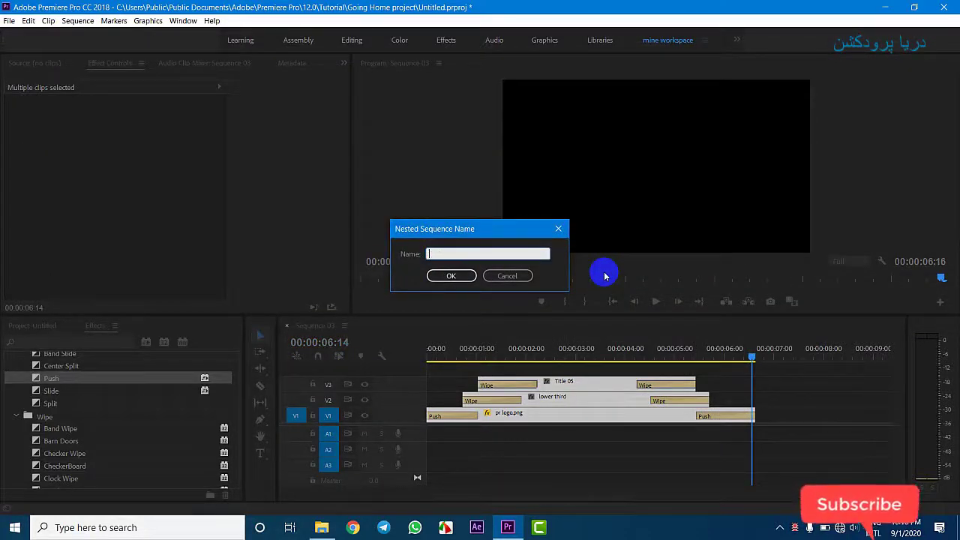
type("er")
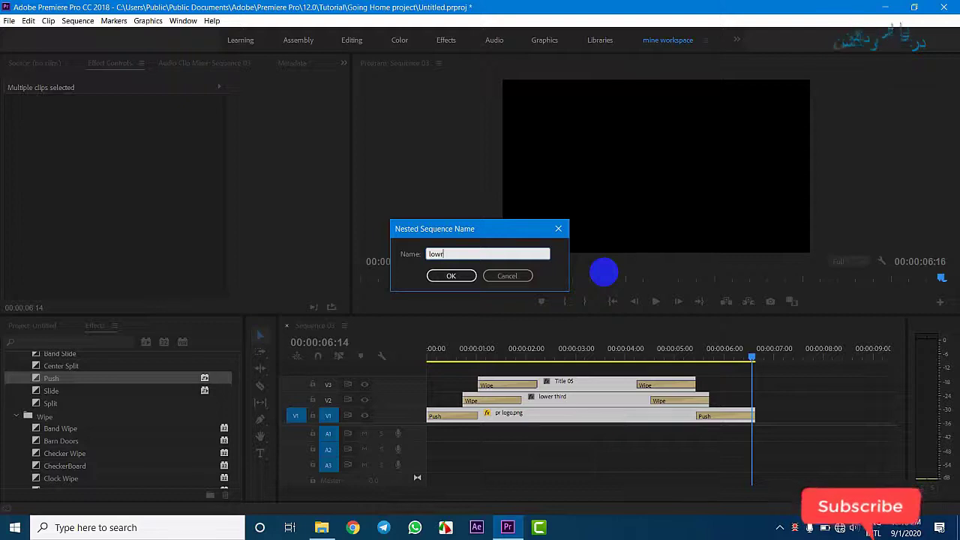
key("Return")
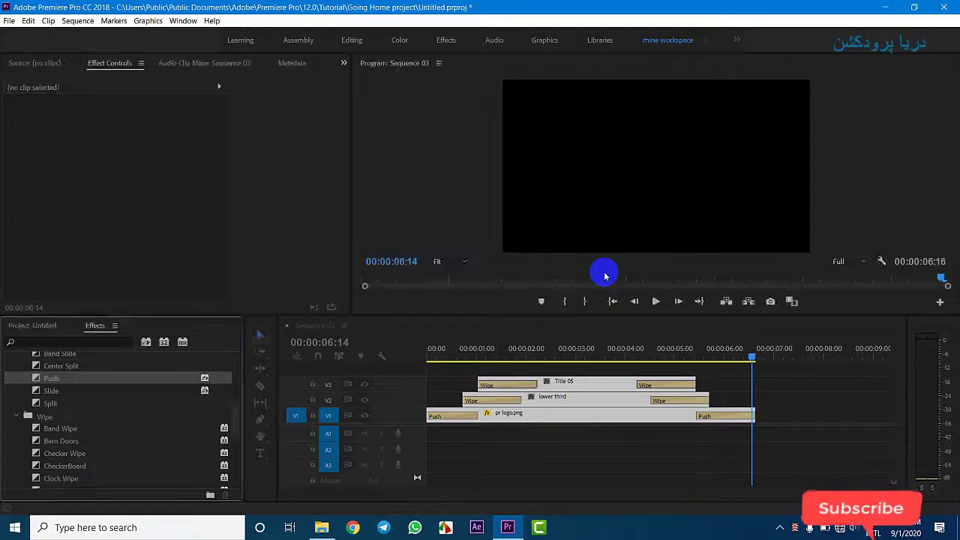